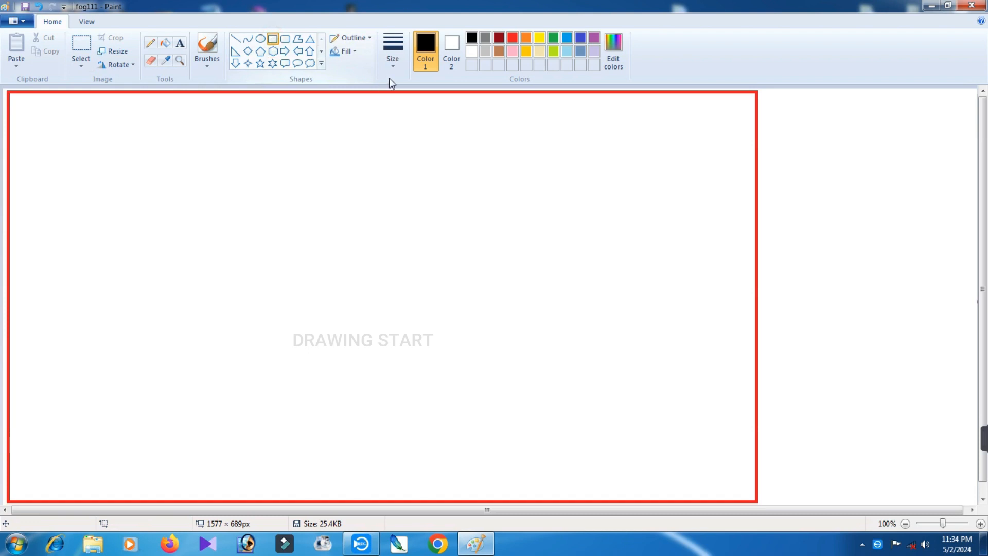
Using the third line thickness, draw a vertical rectangle about 25 × 392 px and a horizontal one about 177 × 21 px beside its upper end.
left_click(394, 67)
left_click(417, 136)
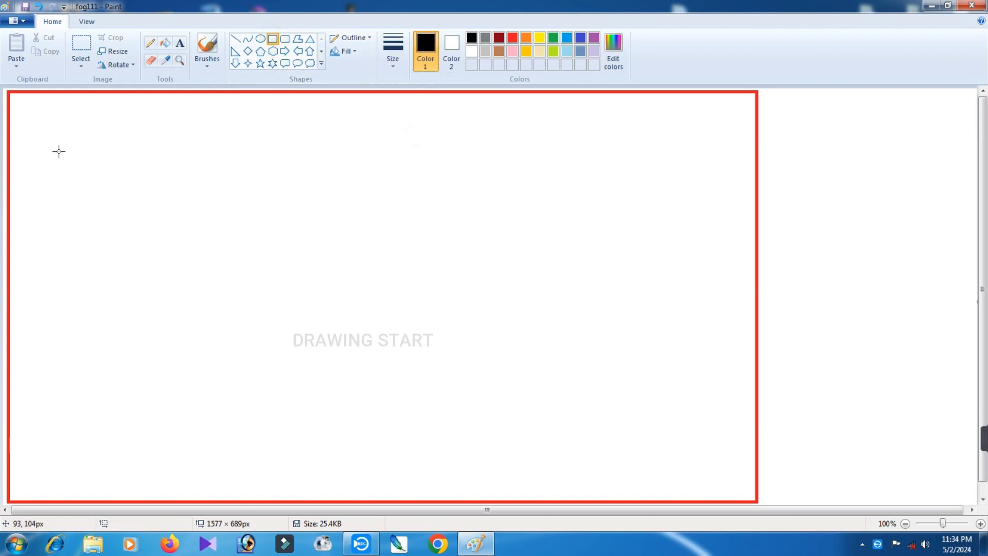
left_click_drag(45, 158, 58, 400)
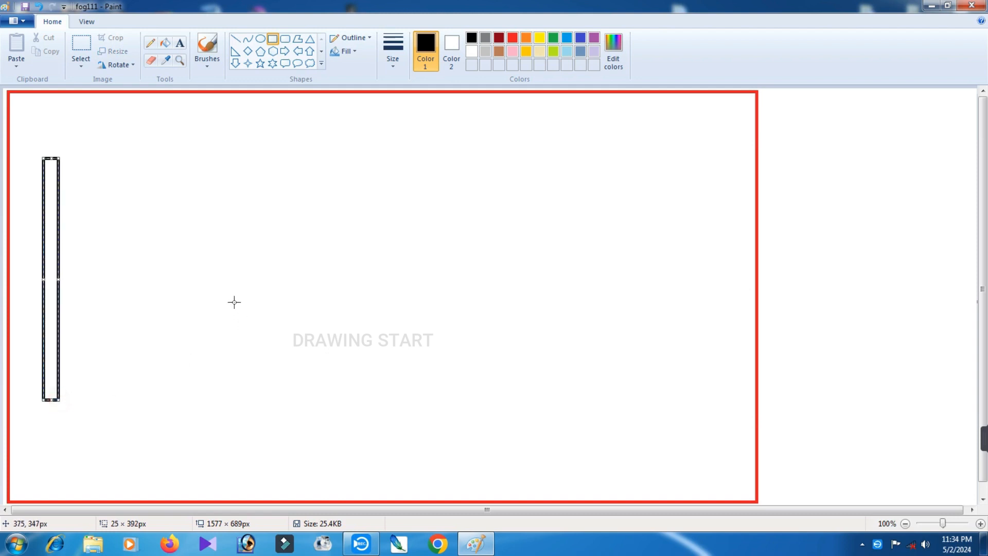
left_click(234, 302)
left_click_drag(73, 157, 183, 170)
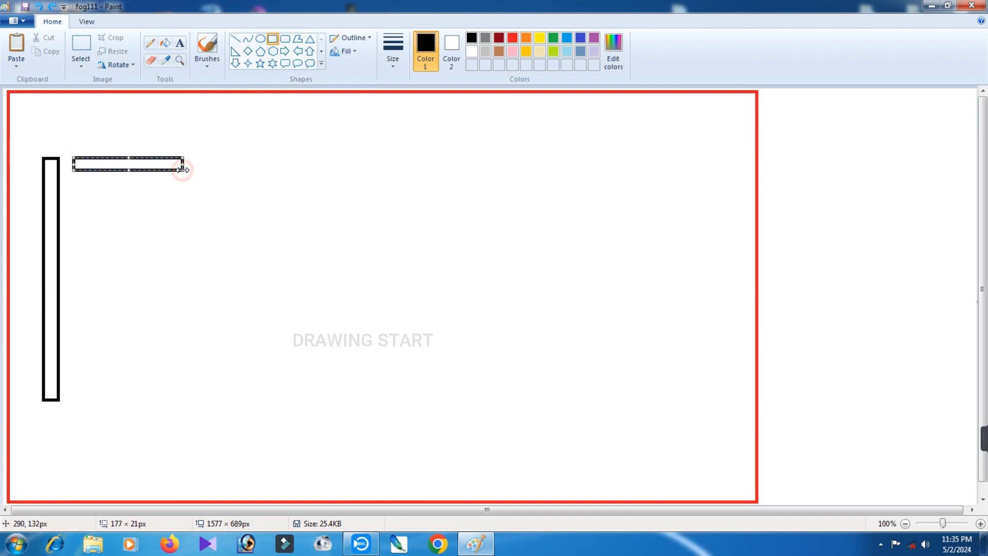
left_click(227, 192)
Cut the horizontal bar and paste it flush against the upper end of the vertical bar.
left_click(81, 49)
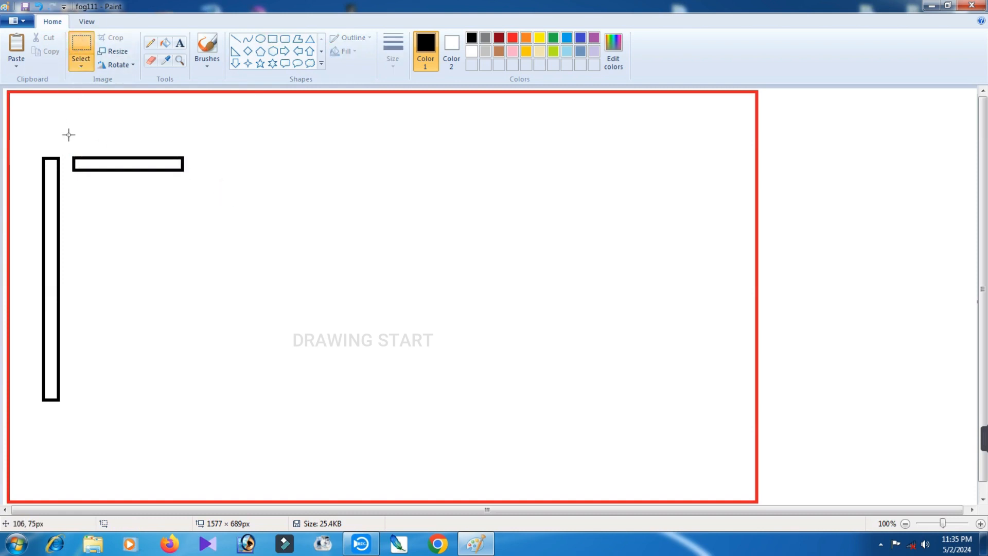
left_click_drag(68, 135, 230, 203)
right_click(161, 169)
left_click(196, 177)
right_click(198, 175)
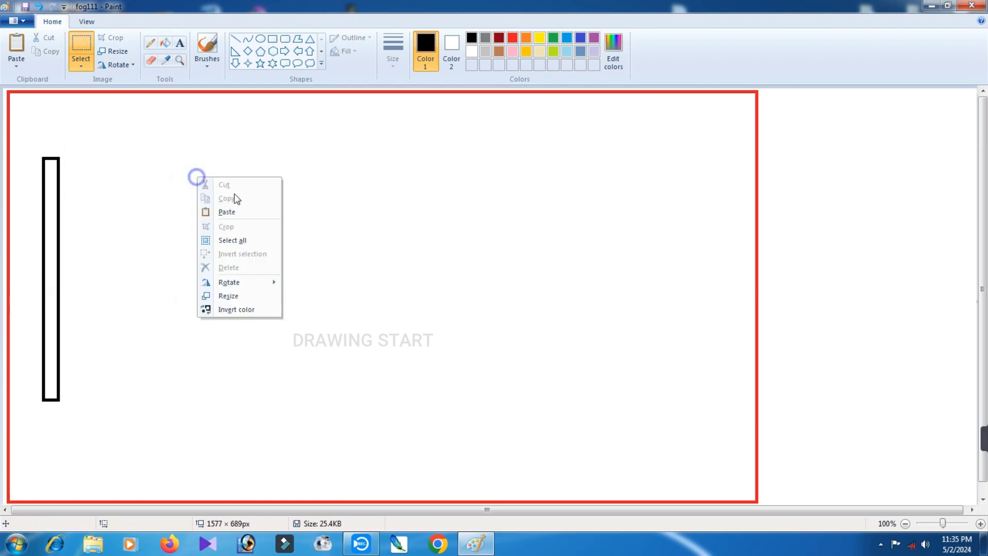
left_click(234, 194)
left_click_drag(79, 137, 108, 165)
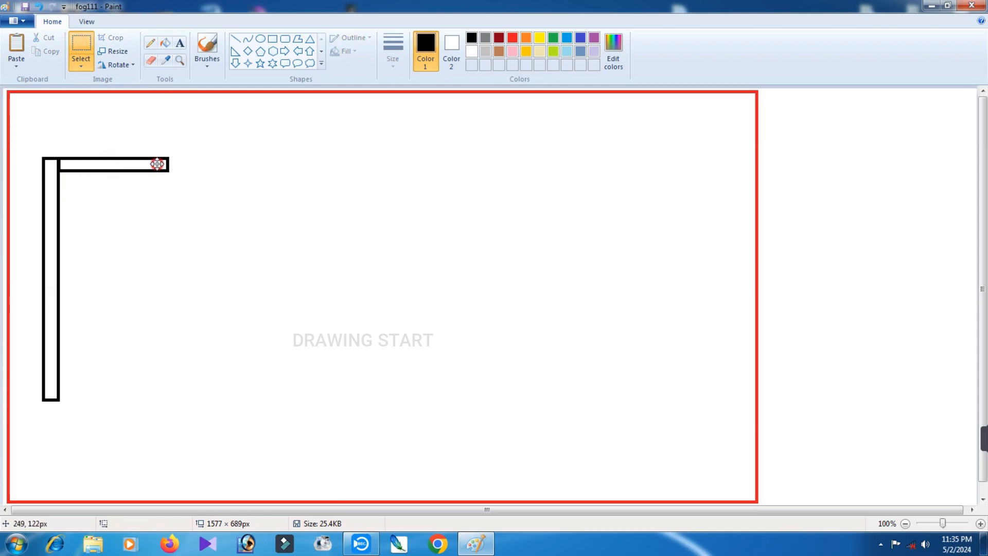
Paste another copy of the horizontal bar and attach it to the stem near mid-height as the F's middle arm.
left_click(202, 255)
right_click(201, 256)
left_click(243, 292)
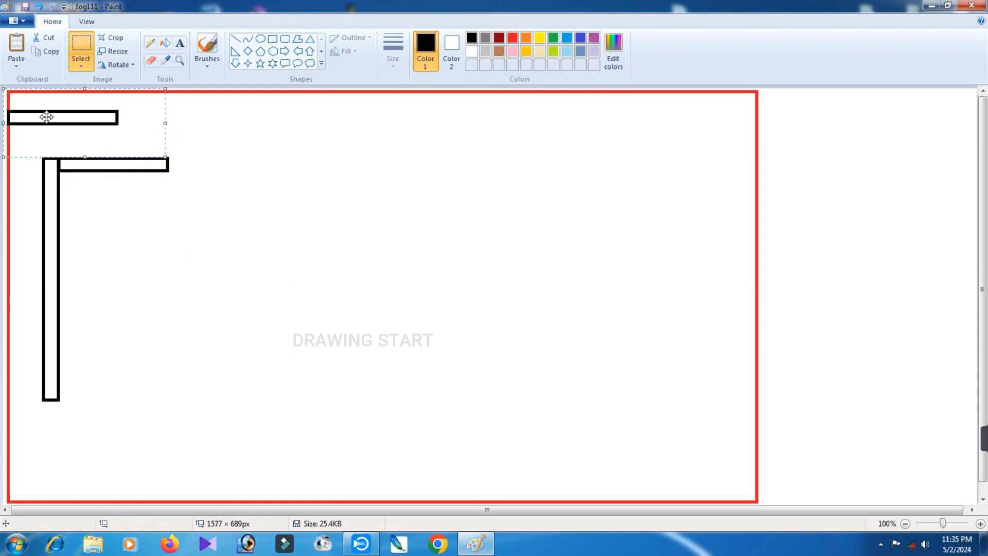
left_click_drag(43, 117, 100, 263)
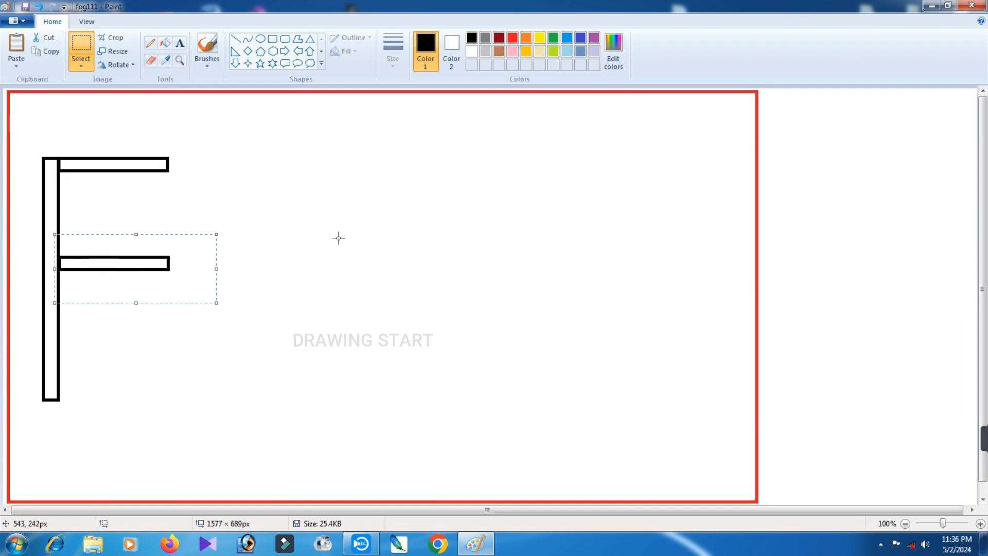
left_click(339, 238)
Erase the dividing lines between the F's arms and stem, and fill the letter with the pure red basic color.
left_click(151, 60)
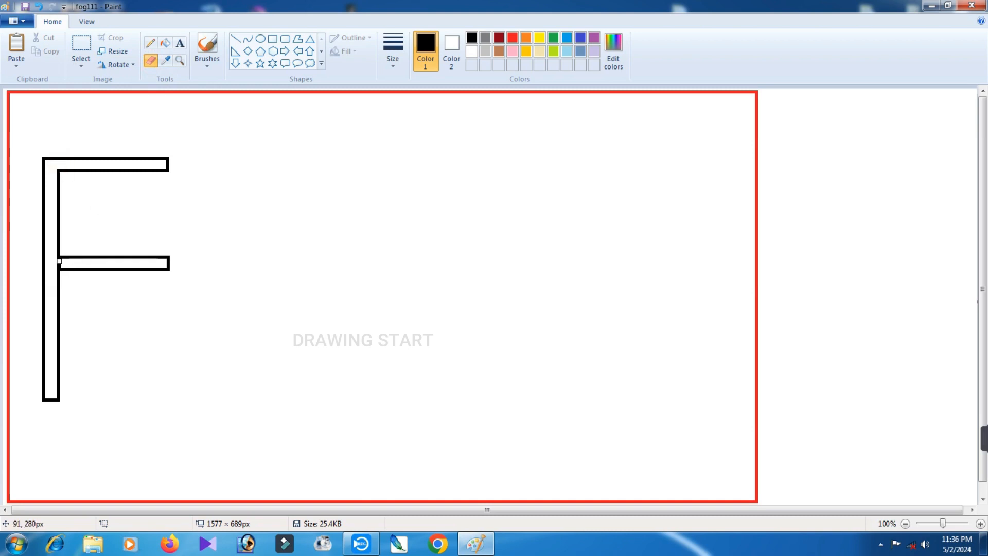
left_click_drag(59, 261, 66, 271)
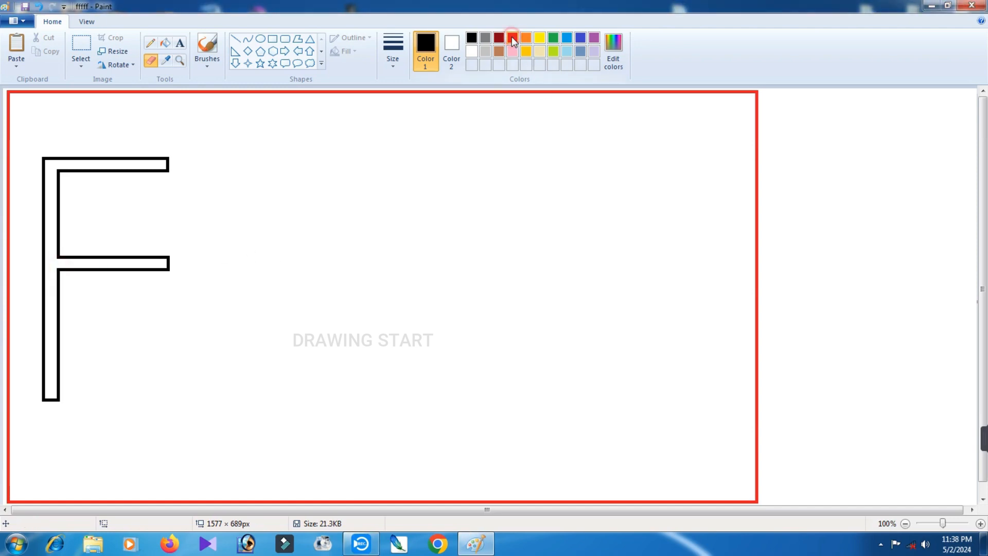
left_click(512, 37)
left_click(165, 43)
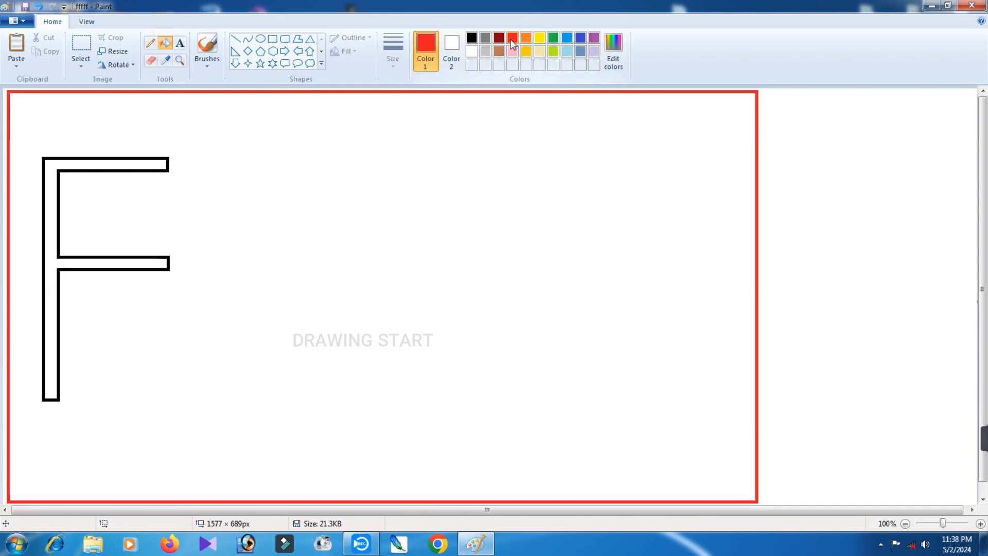
left_click(613, 49)
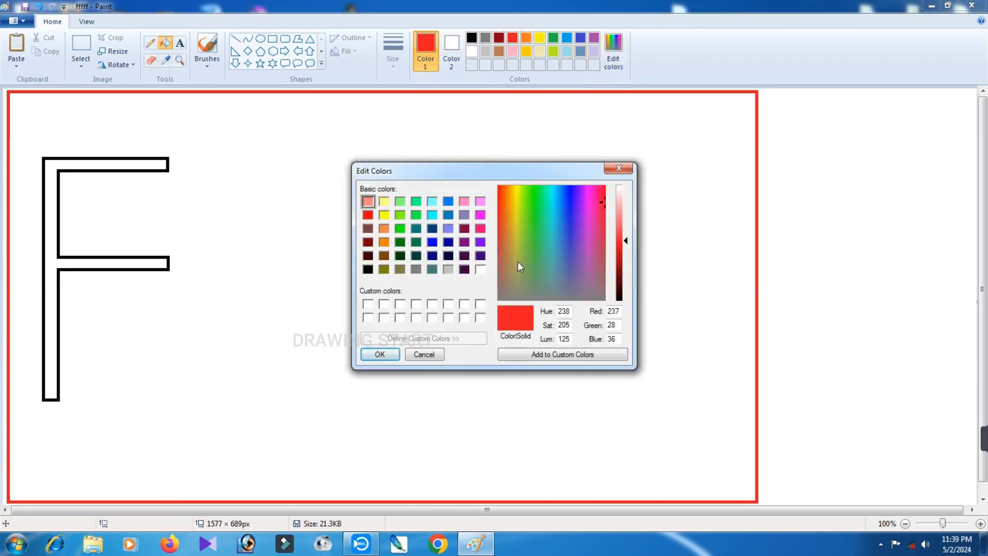
left_click(367, 214)
left_click(379, 354)
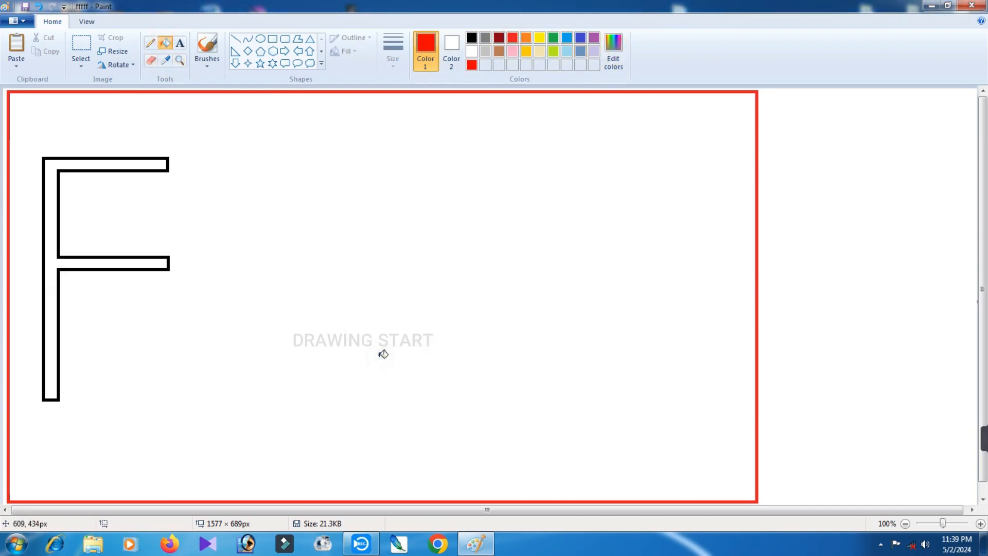
left_click(56, 169)
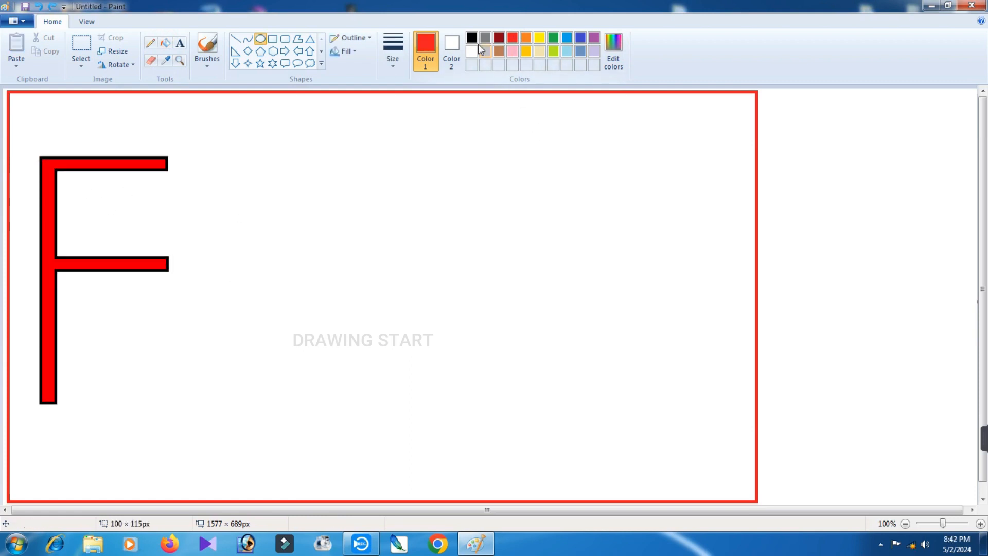
Draw a black upright ellipse about 124 × 152 px beside the F, and shift it slightly down.
left_click(472, 38)
left_click_drag(324, 263, 401, 355)
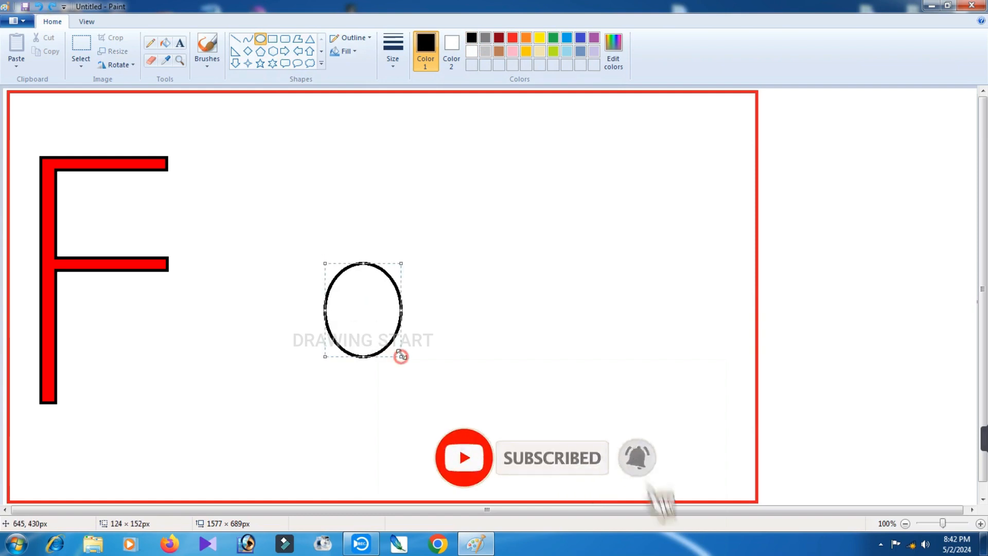
left_click_drag(375, 302, 378, 327)
left_click(501, 368)
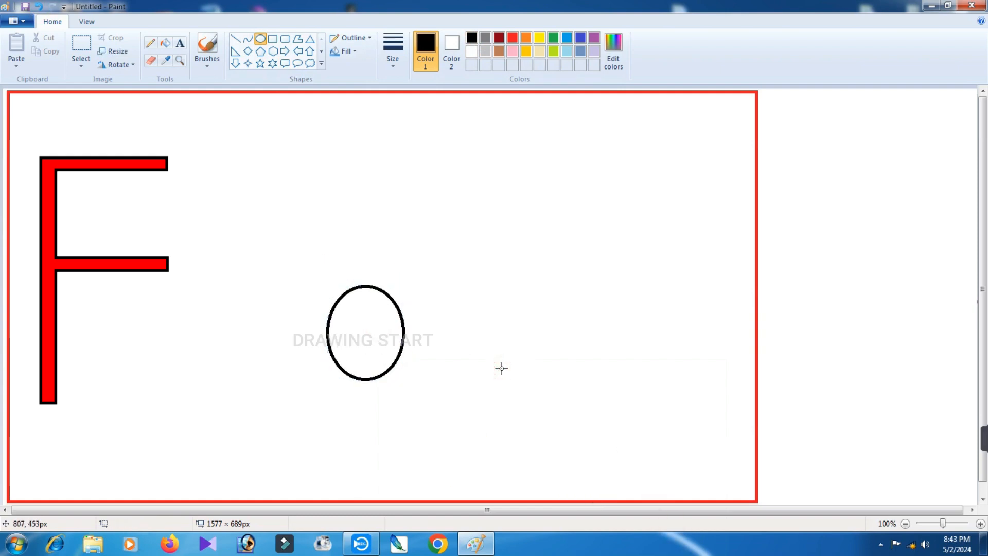
Draw a wide ellipse resting on the small one, and an ellipse about 186 × 234 px enclosing the small one and overlapping the wide one.
mouse_move(412, 173)
left_mouse_down()
mouse_move(461, 225)
mouse_move(565, 267)
mouse_move(577, 296)
mouse_move(588, 297)
left_mouse_up()
mouse_move(519, 242)
left_mouse_down()
mouse_move(359, 222)
mouse_move(384, 229)
left_mouse_up()
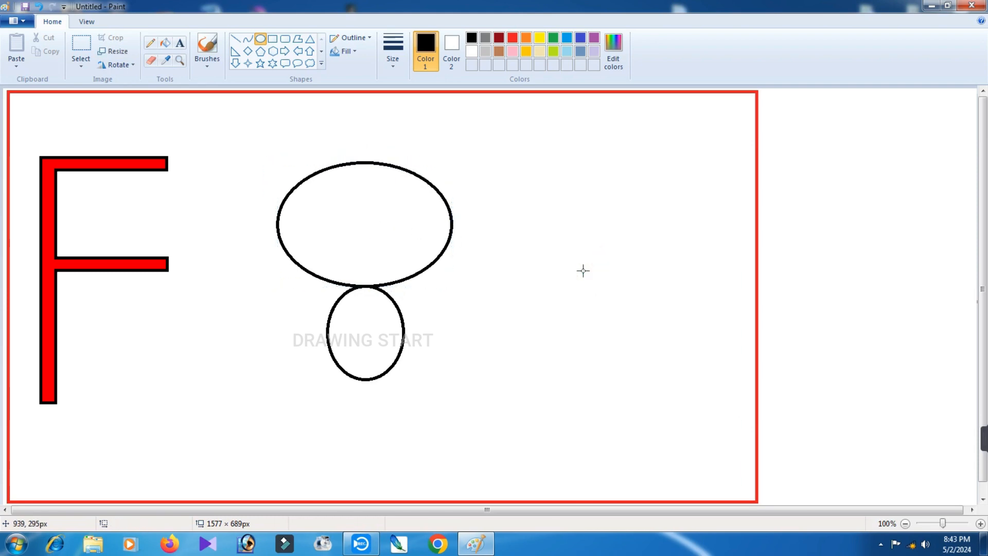
mouse_move(527, 242)
left_mouse_down()
mouse_move(578, 271)
mouse_move(649, 388)
mouse_move(644, 373)
mouse_move(633, 386)
mouse_move(641, 387)
left_mouse_up()
left_click_drag(591, 309, 372, 302)
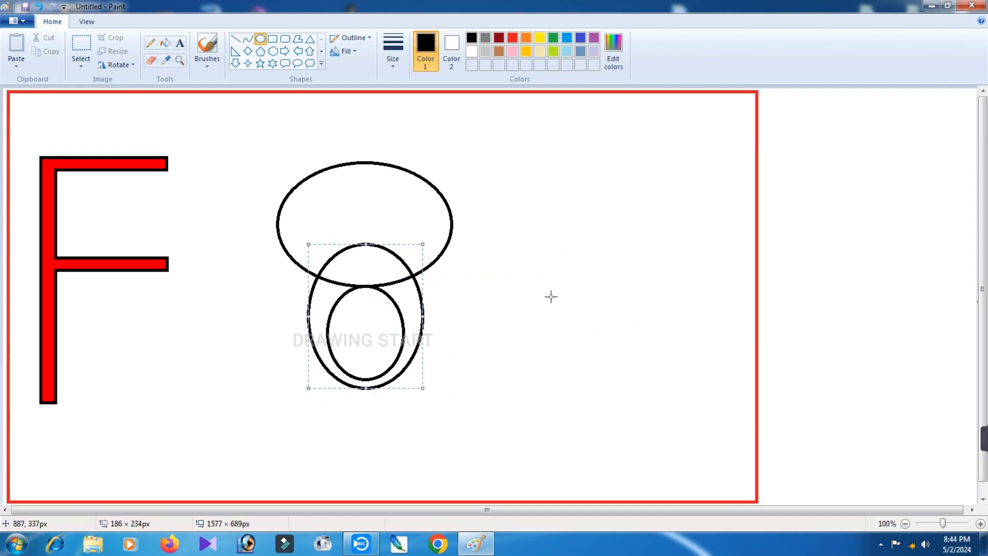
left_click(551, 297)
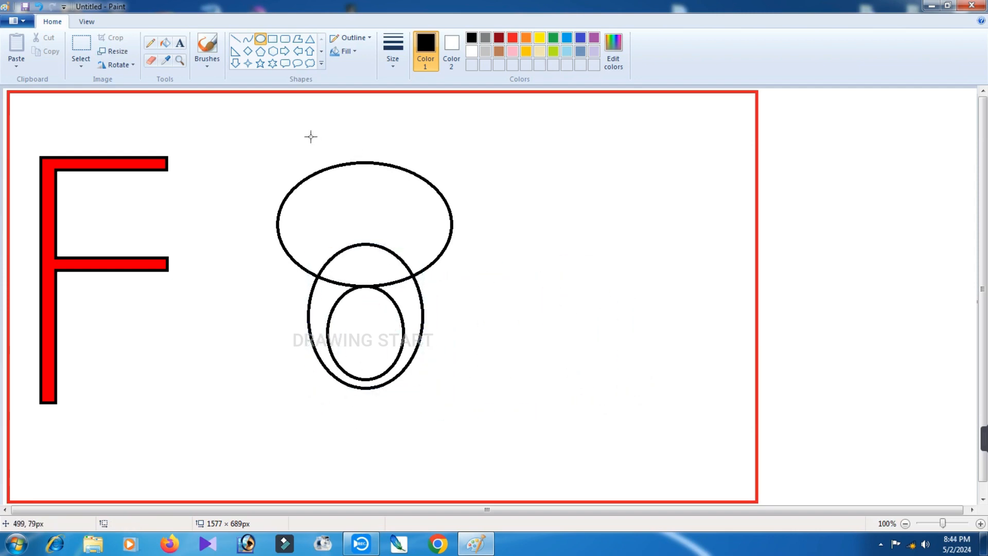
Draw a horizontal line across the upper part of the wide ellipse and erase the points where it crosses the outline.
left_click(235, 39)
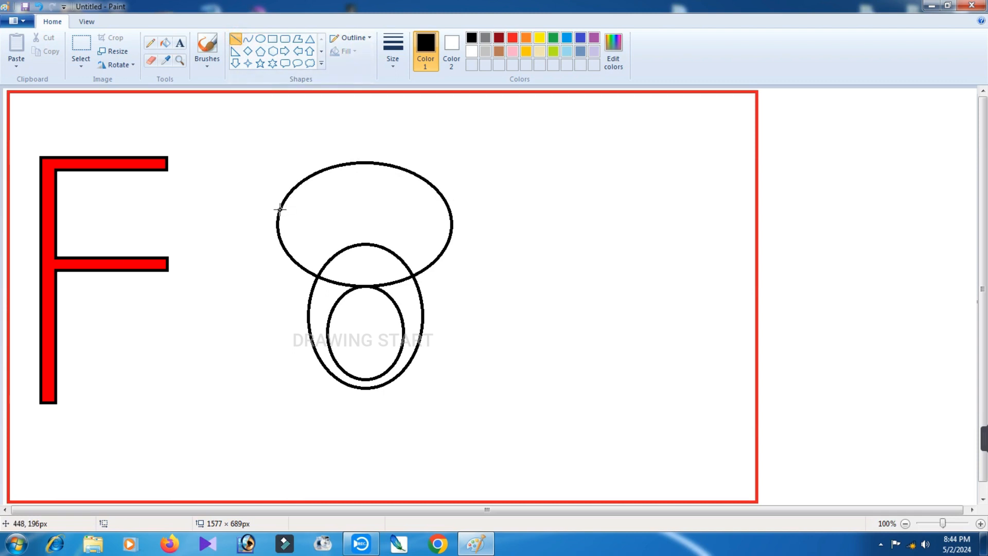
left_click_drag(281, 209, 453, 207)
left_click(256, 132)
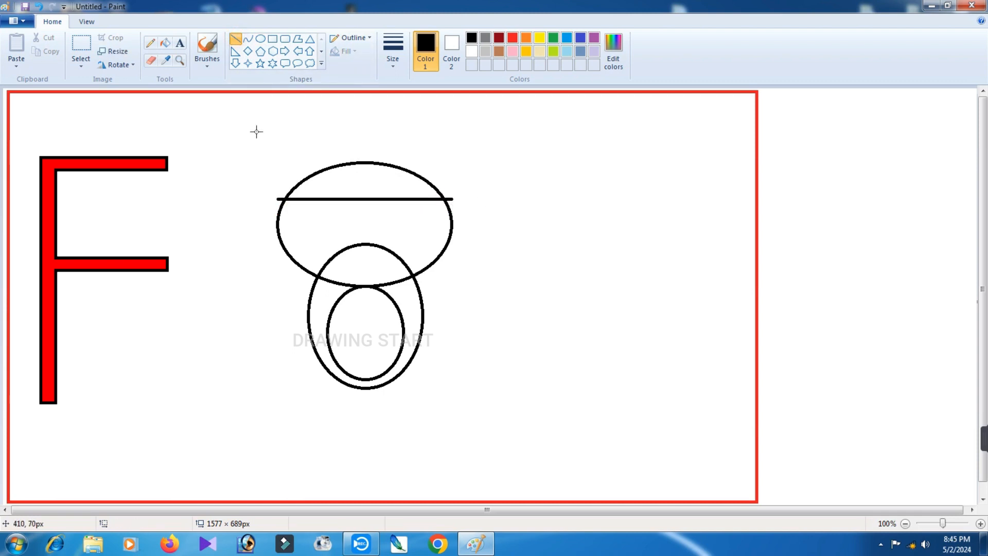
left_click(152, 60)
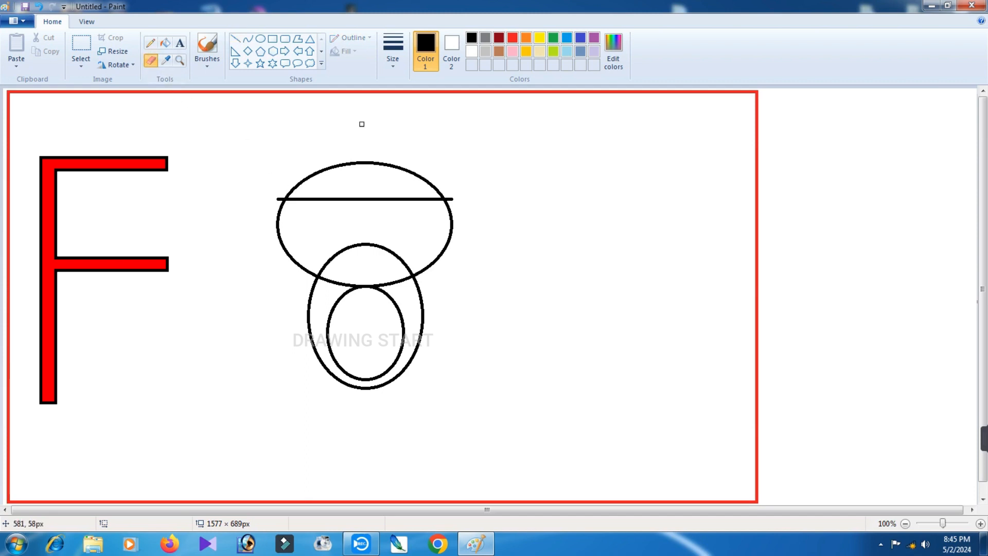
left_click(393, 51)
left_click(418, 164)
left_click_drag(285, 199, 294, 198)
Fill the wide ellipse's upper arc, the horizontal line and its leftover stubs with white to remove them.
left_click(165, 43)
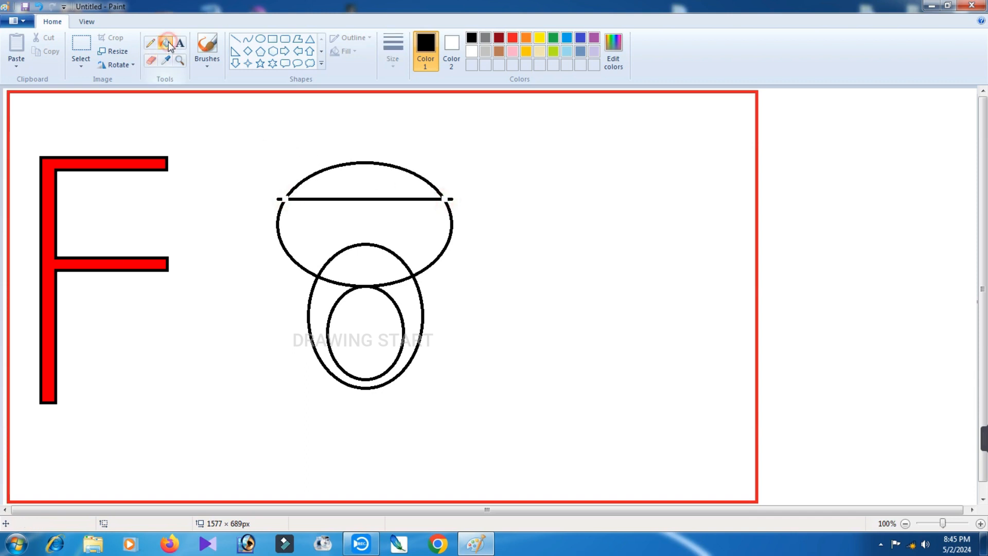
left_click(471, 51)
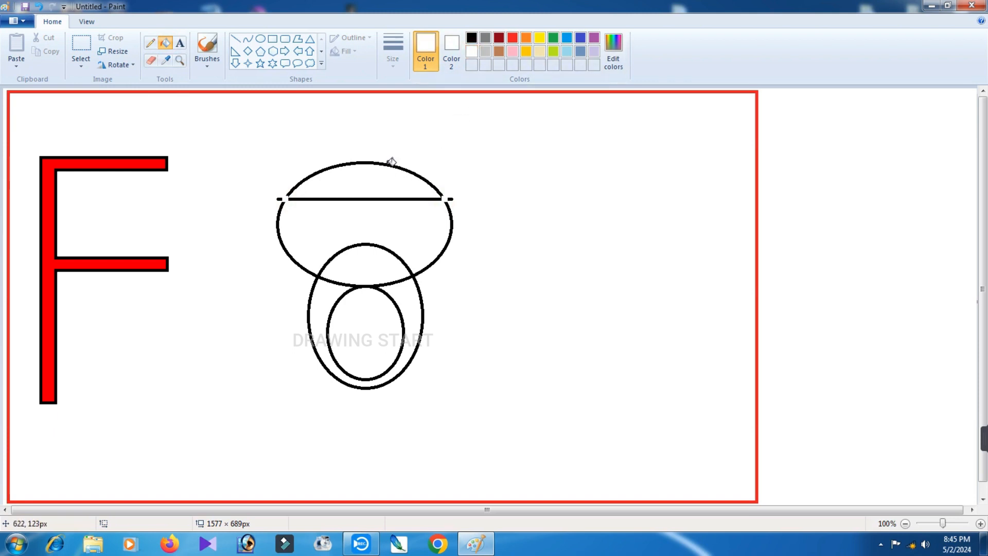
left_click(388, 163)
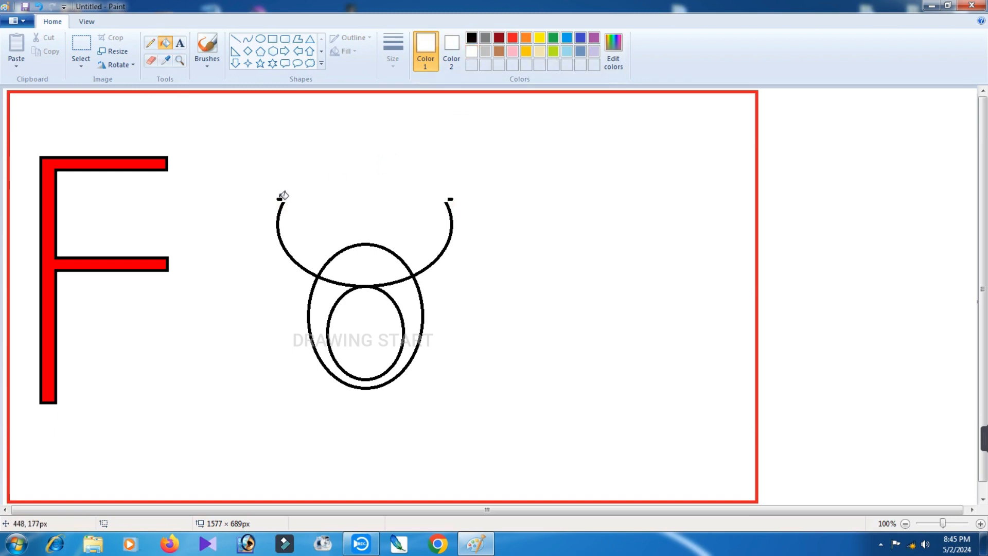
left_click(280, 199)
Draw a black rounded curve in the third line thickness above the open left end of the head outline.
left_click(248, 41)
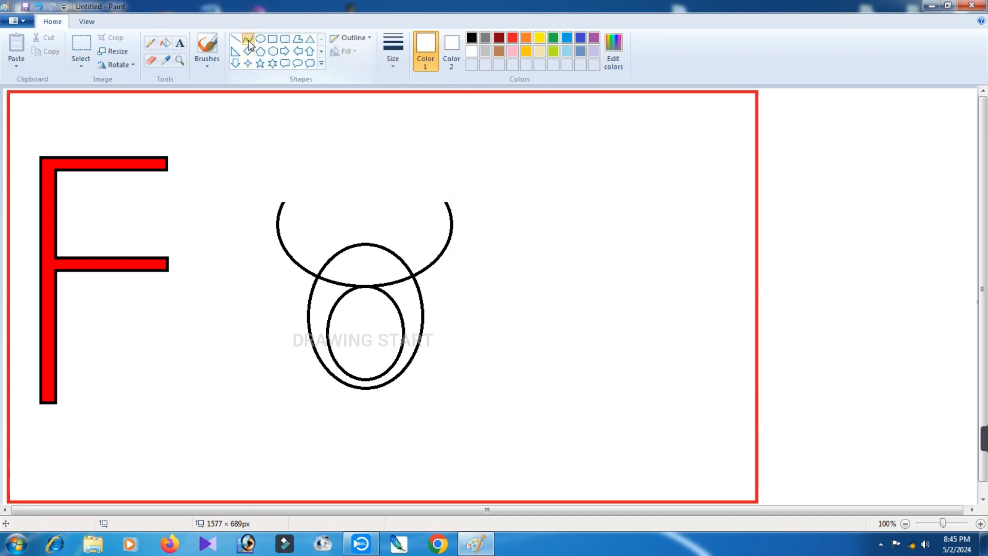
left_click(472, 37)
left_click(392, 66)
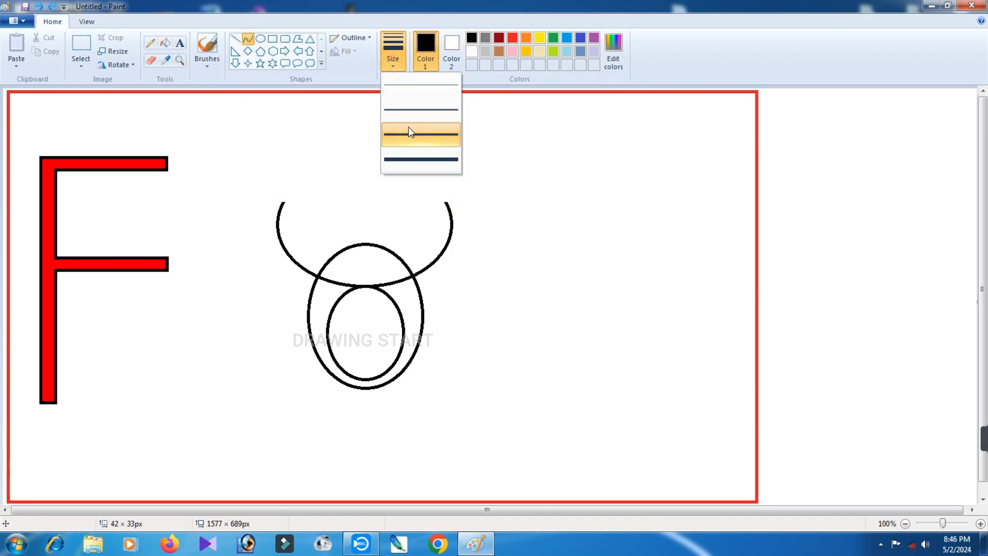
left_click(409, 133)
mouse_move(287, 190)
left_mouse_down()
mouse_move(351, 122)
mouse_move(357, 150)
mouse_move(237, 139)
mouse_move(314, 119)
mouse_move(318, 83)
left_mouse_up()
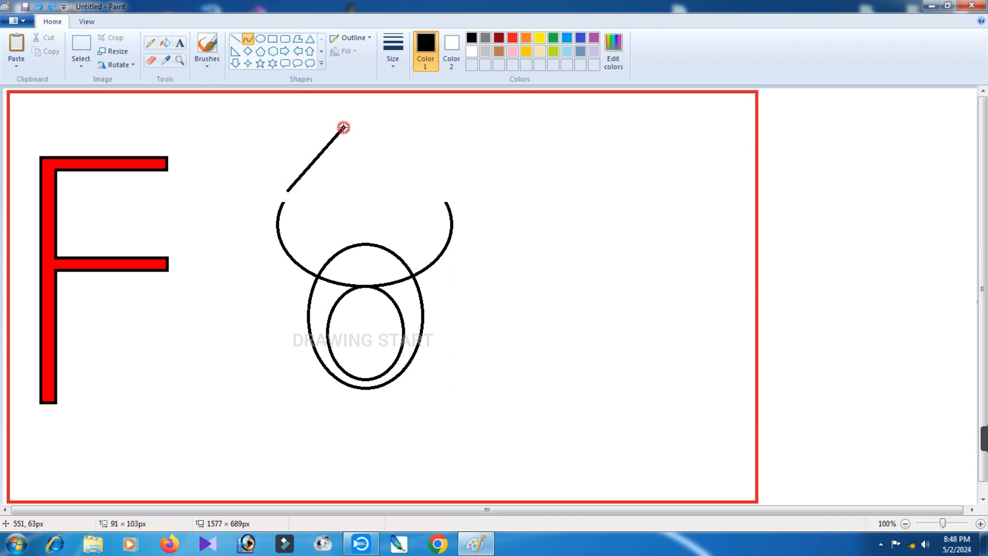
left_click(454, 138)
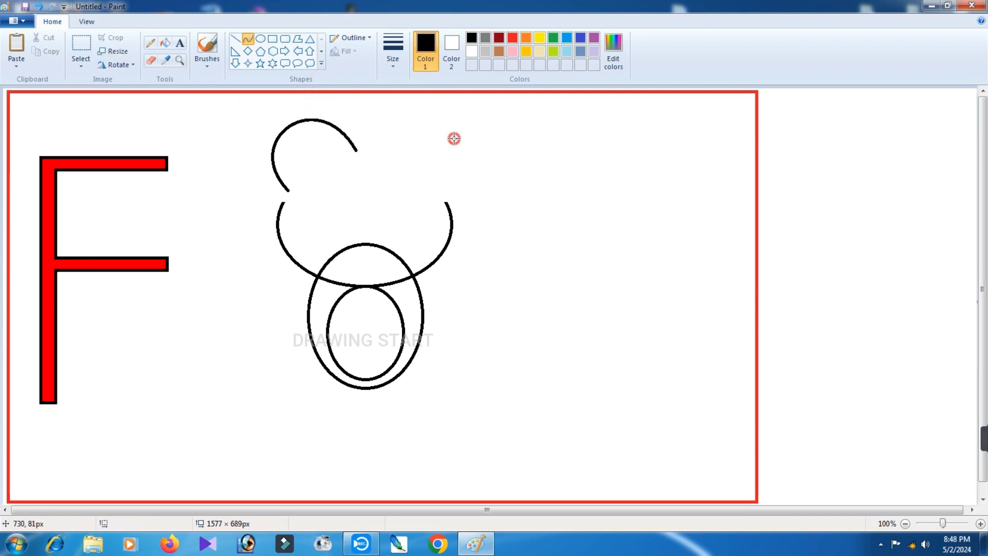
Cut the rounded curve and paste it so its lower end joins the left end of the head outline.
left_click(82, 47)
left_click_drag(246, 111, 374, 195)
right_click(327, 157)
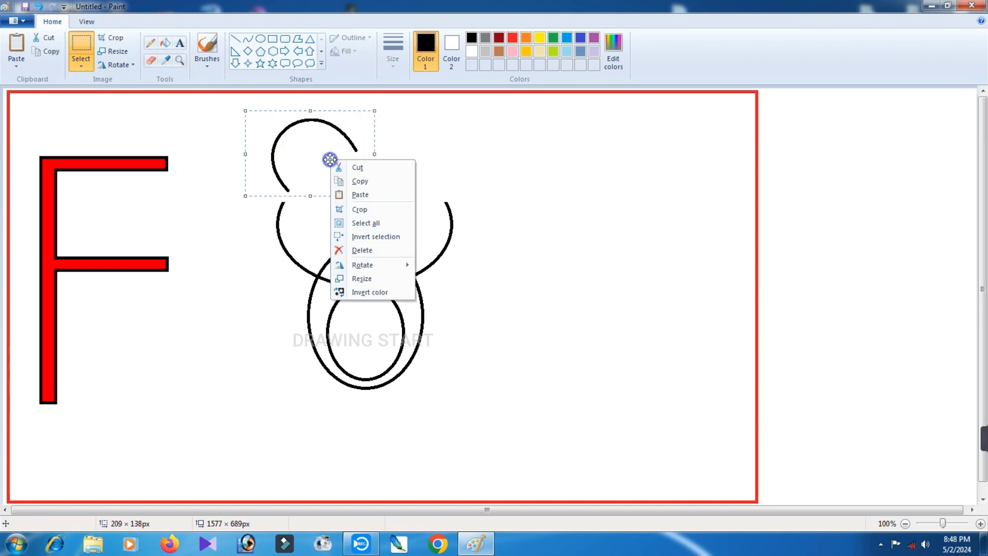
left_click(358, 165)
right_click(327, 146)
left_click(359, 182)
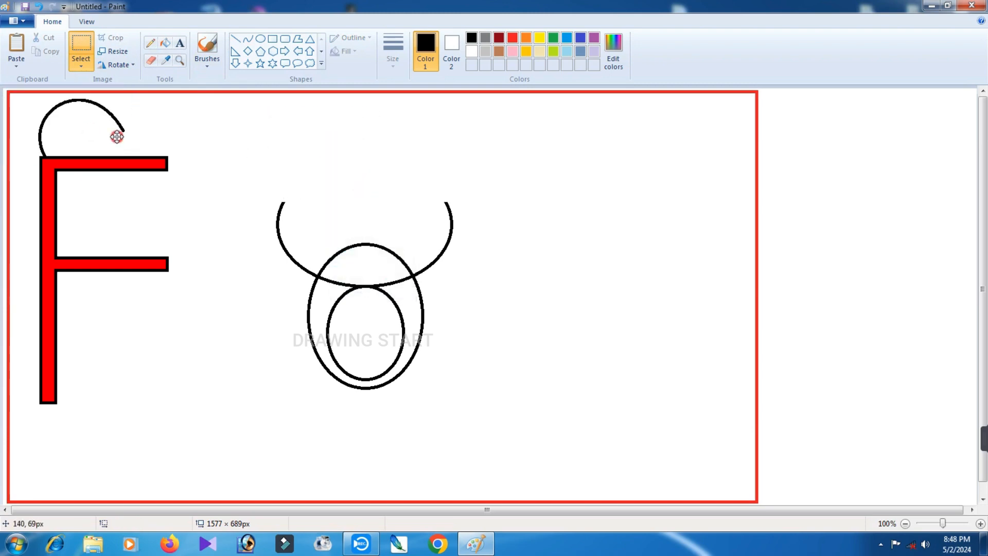
left_click_drag(117, 133, 318, 162)
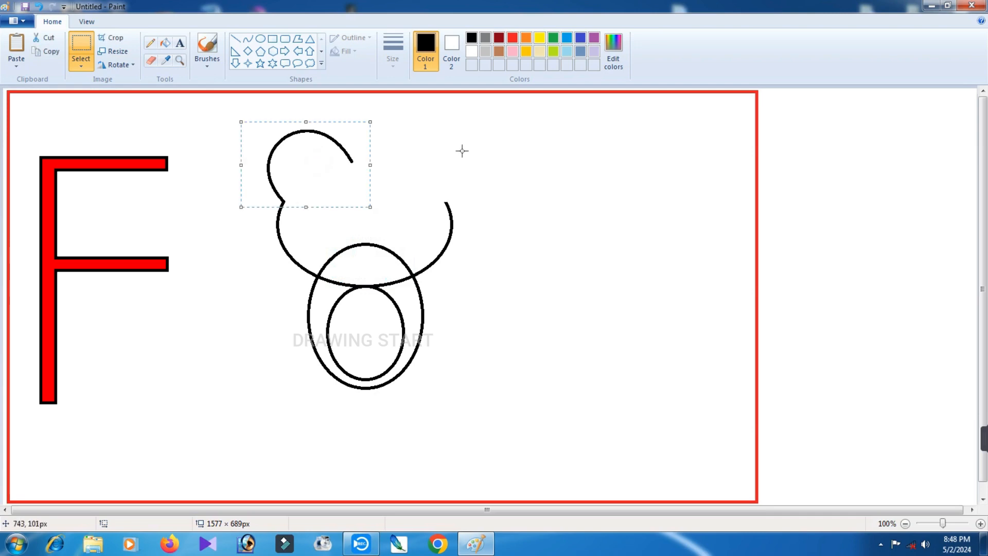
Paste a second copy of the curve, flip it horizontally and join it to the right end of the head outline.
right_click(462, 151)
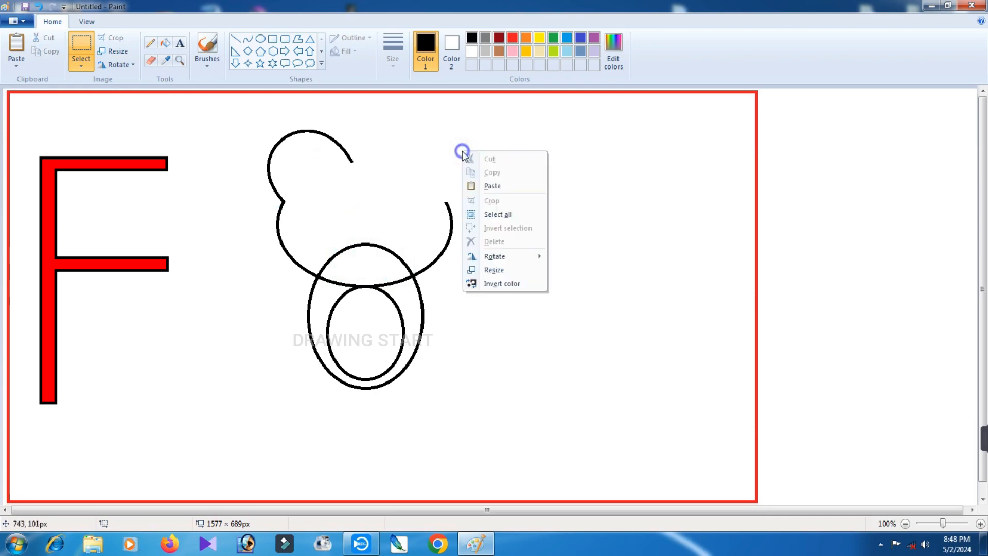
left_click(508, 185)
left_click_drag(93, 132, 437, 158)
right_click(545, 172)
mouse_move(581, 277)
left_click(664, 335)
left_click(566, 184)
Draw a horizontal line about 46 px long connecting the inner ends of the two rounded curves.
left_click(235, 38)
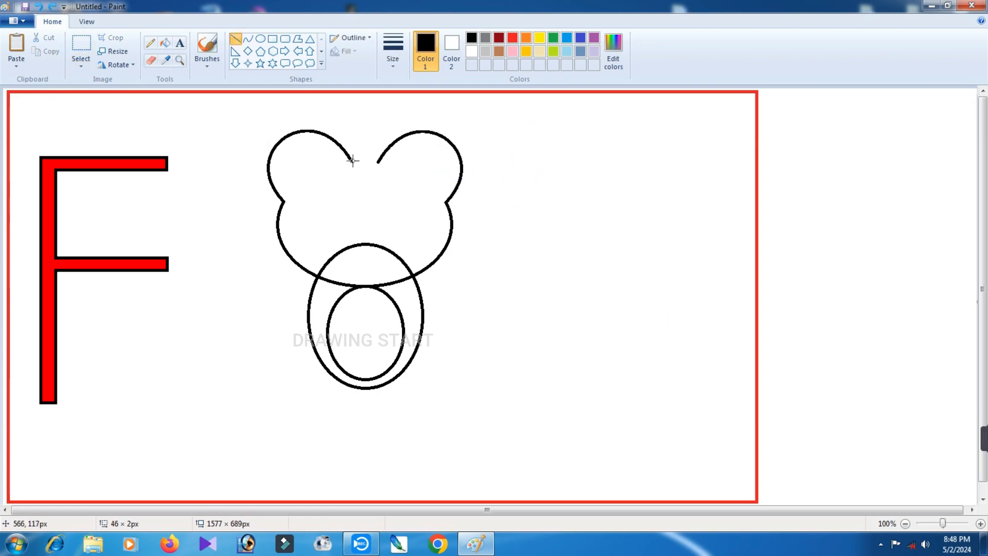
left_click_drag(352, 161, 380, 161)
left_click(525, 224)
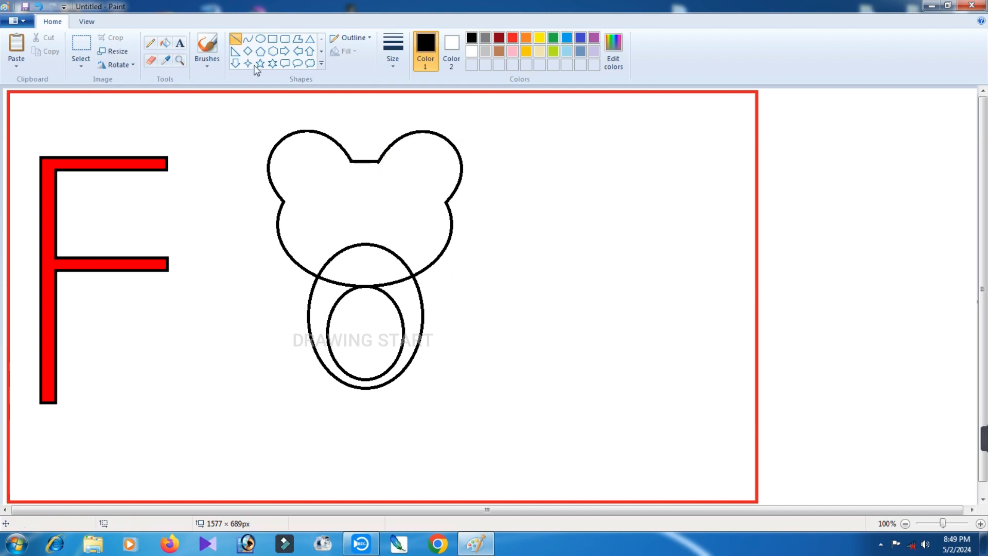
Draw a black circle about 44 × 41 px in the empty area beside the head.
left_click(261, 38)
left_click_drag(510, 196, 537, 219)
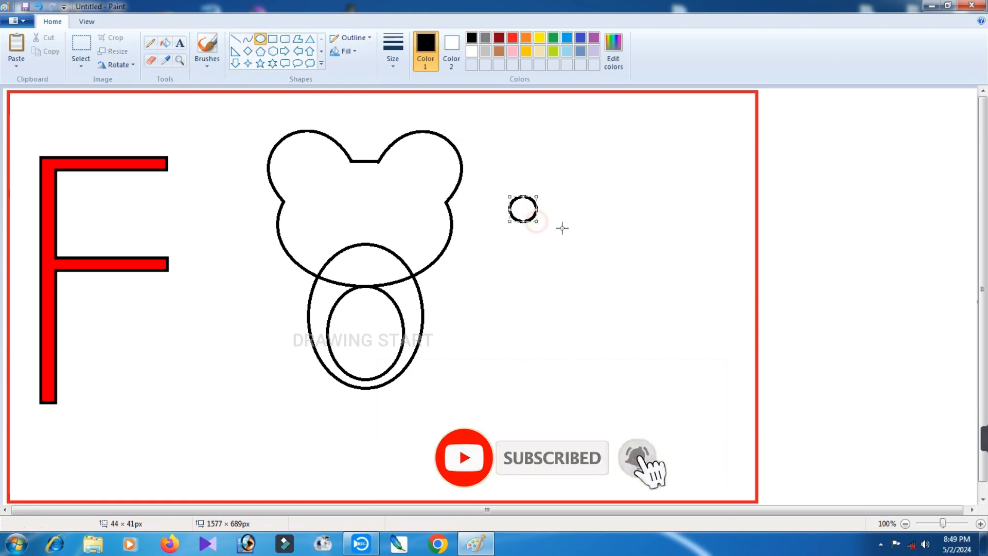
left_click(569, 222)
Cut the circle and paste it inside the head's left bump as an eye.
left_click(81, 48)
left_click_drag(490, 174, 573, 248)
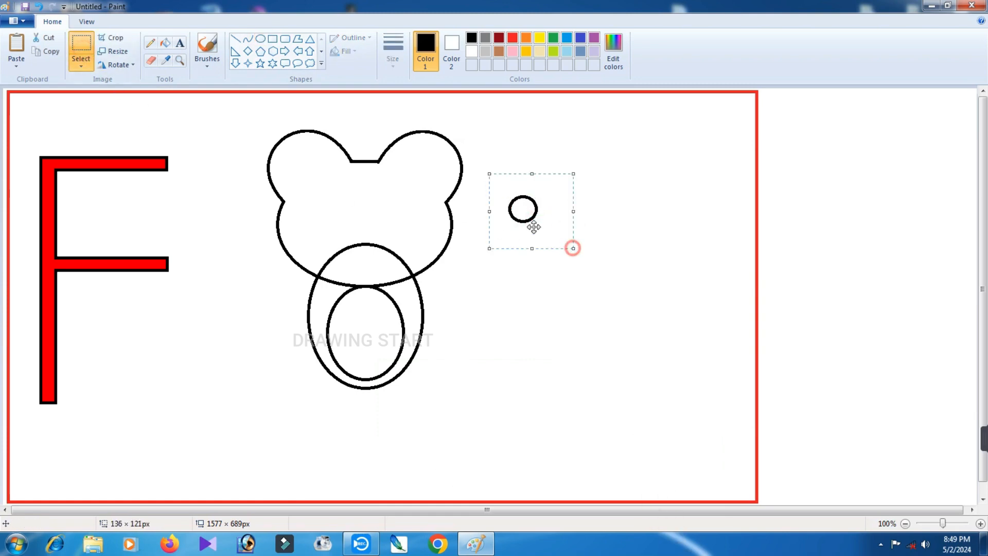
right_click(532, 206)
left_click(578, 217)
right_click(530, 177)
left_click(577, 212)
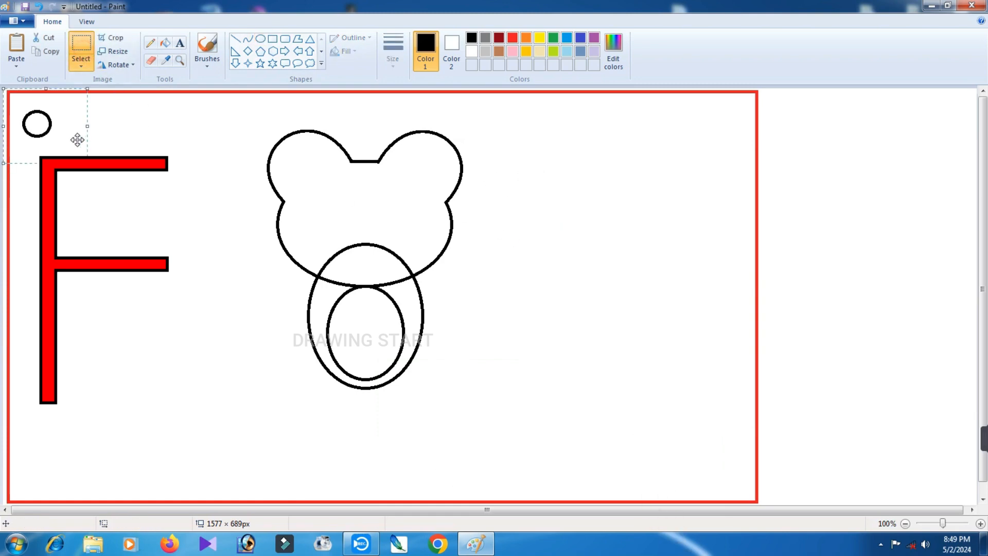
left_click_drag(77, 140, 342, 176)
Paste a second copy of the circle inside the head's right bump as the other eye.
right_click(563, 208)
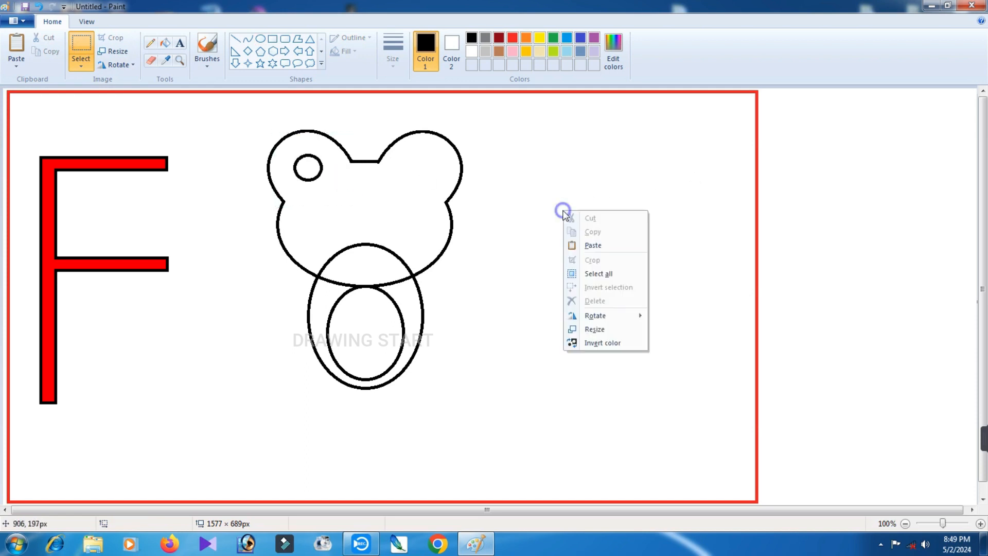
left_click(591, 248)
left_click_drag(46, 131, 432, 170)
left_click(542, 204)
Draw a much smaller black circle in the empty area beside the head for the eye highlights.
left_click(261, 39)
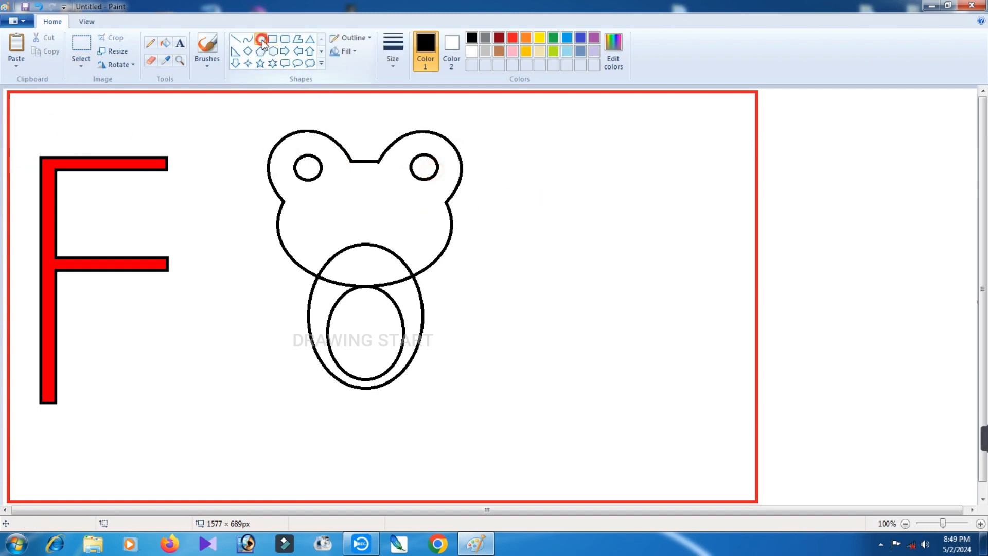
left_click_drag(515, 185, 525, 194)
left_click(560, 212)
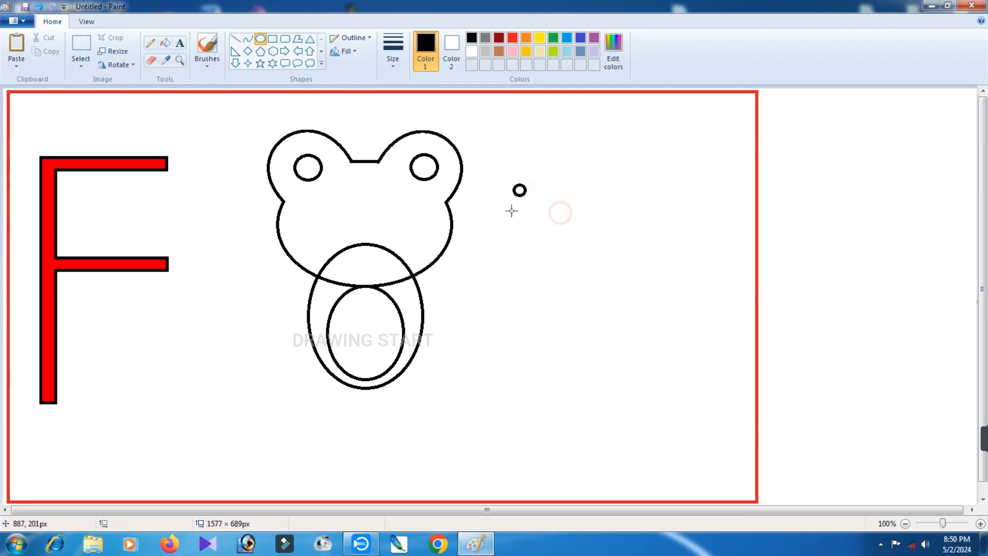
Cut the small circle and paste it inside the left eye.
left_click(81, 49)
left_click_drag(497, 157, 541, 214)
right_click(522, 192)
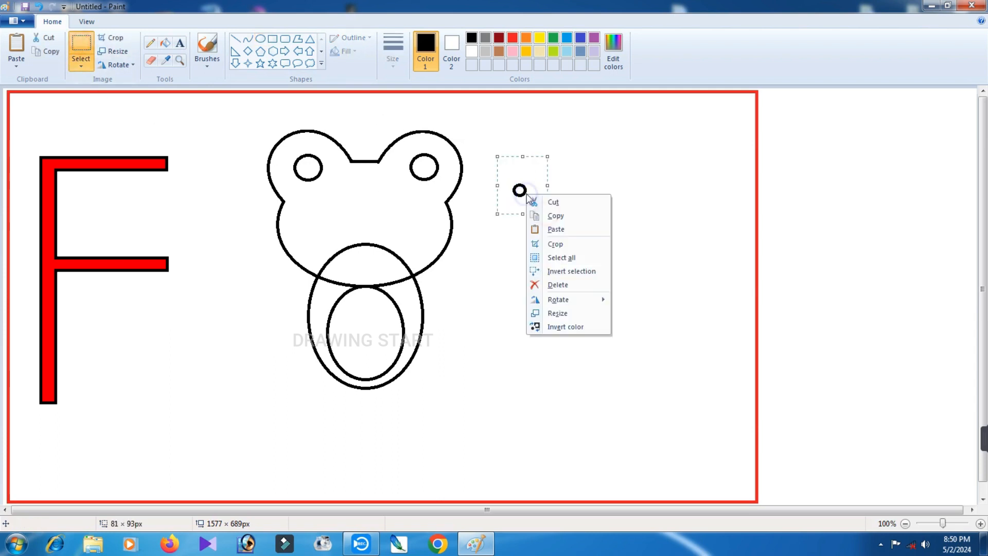
left_click(563, 203)
right_click(541, 184)
left_click(570, 218)
left_click_drag(36, 120, 319, 164)
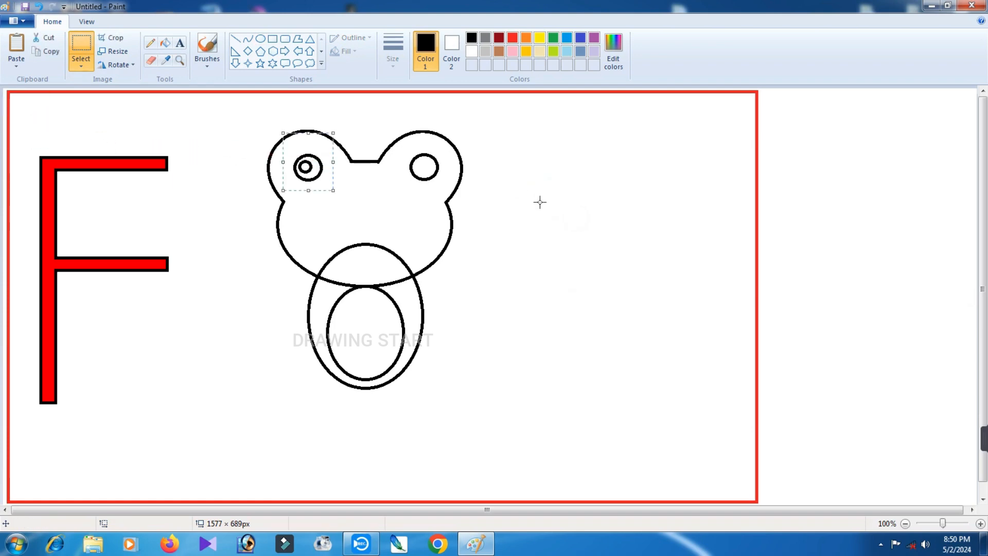
Paste a second copy of the small circle inside the right eye.
right_click(530, 234)
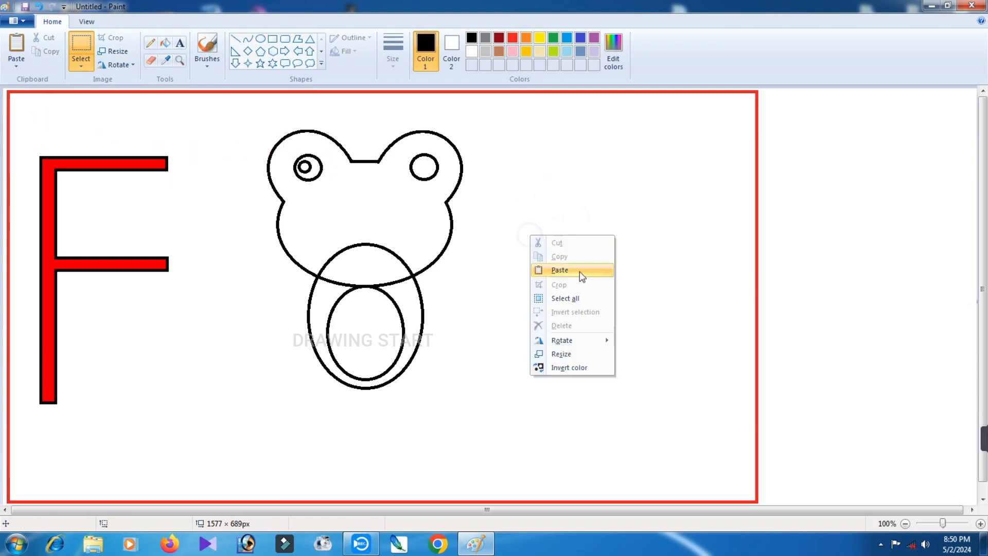
left_click(580, 271)
left_click_drag(32, 135, 434, 173)
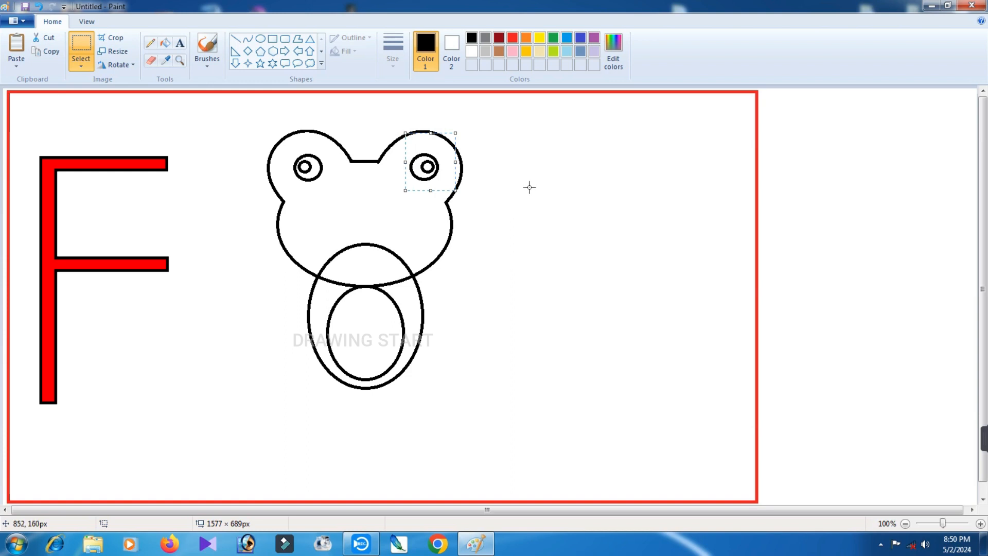
left_click(530, 188)
Fill both eyes with black around the small circles, leaving the highlights white.
left_click(164, 44)
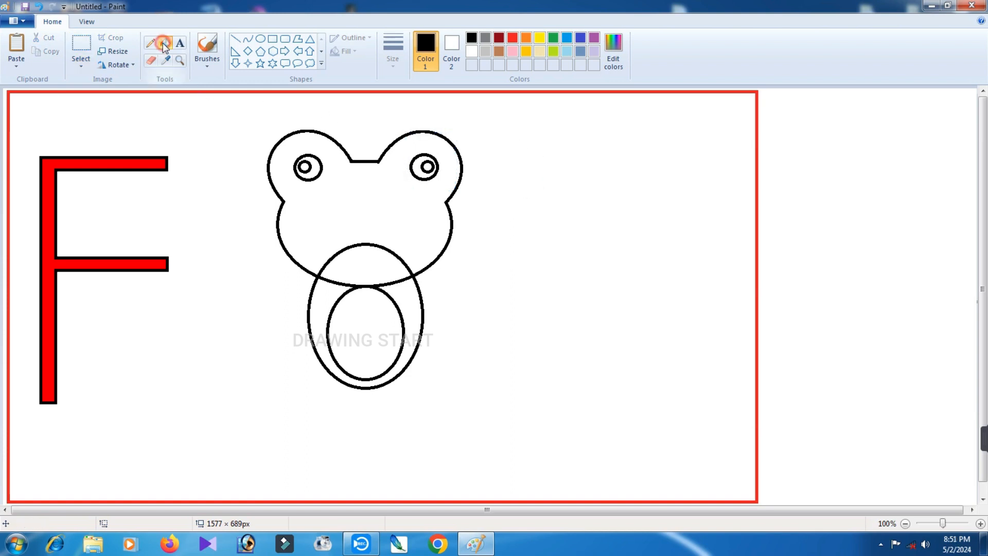
left_click(316, 171)
left_click(421, 171)
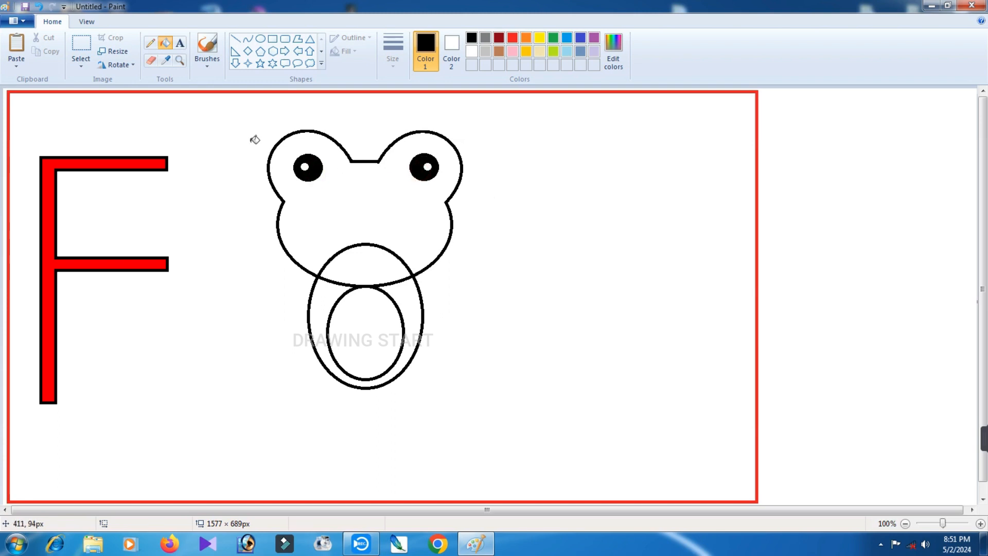
Erase the upper part of the outer body ellipse that lies inside the head.
left_click(151, 59)
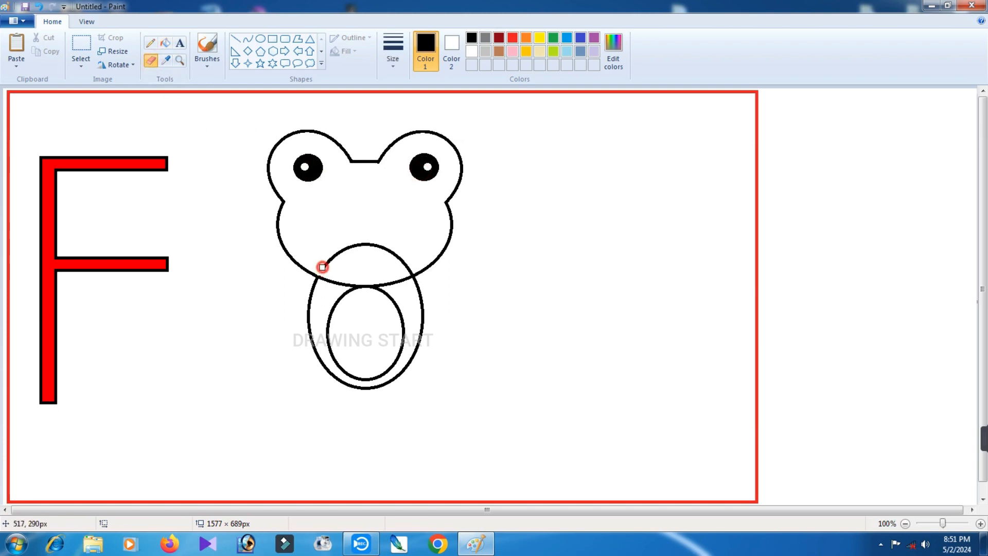
left_click_drag(322, 267, 332, 257)
mouse_move(406, 264)
left_mouse_down()
mouse_move(378, 244)
mouse_move(331, 258)
left_mouse_up()
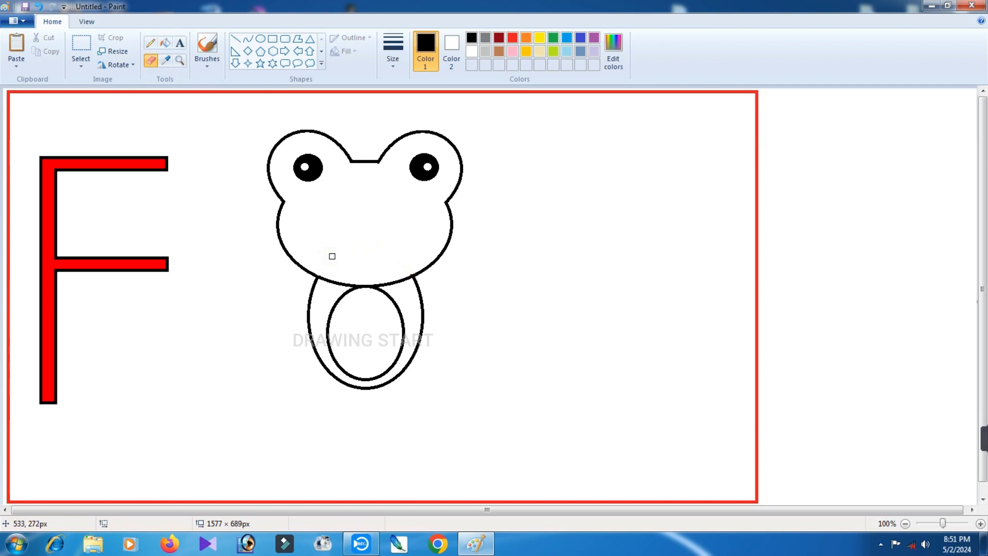
Draw a wide smiling mouth across the lower face with the Curve tool, bending it downward.
left_click(248, 39)
left_click_drag(303, 225, 432, 225)
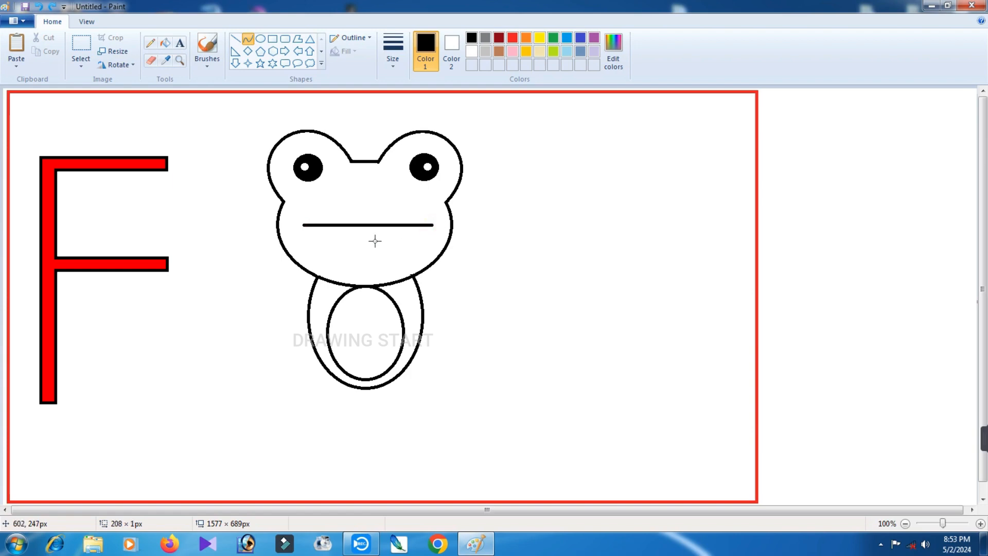
left_click_drag(336, 225, 375, 266)
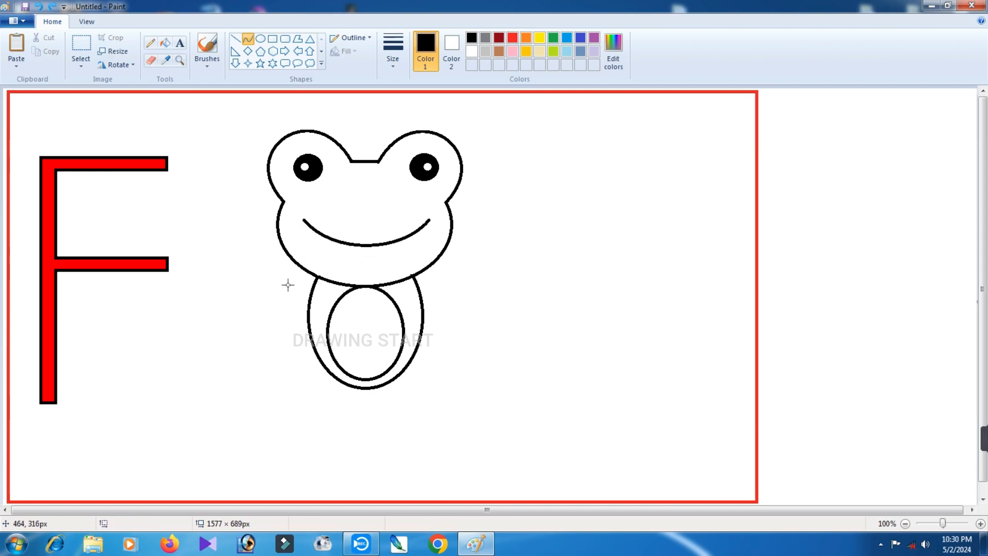
Erase the bottom of the outer body ellipse and draw a shallow curve about 58 × 10 px, sagging downward, below the gap.
left_click(150, 62)
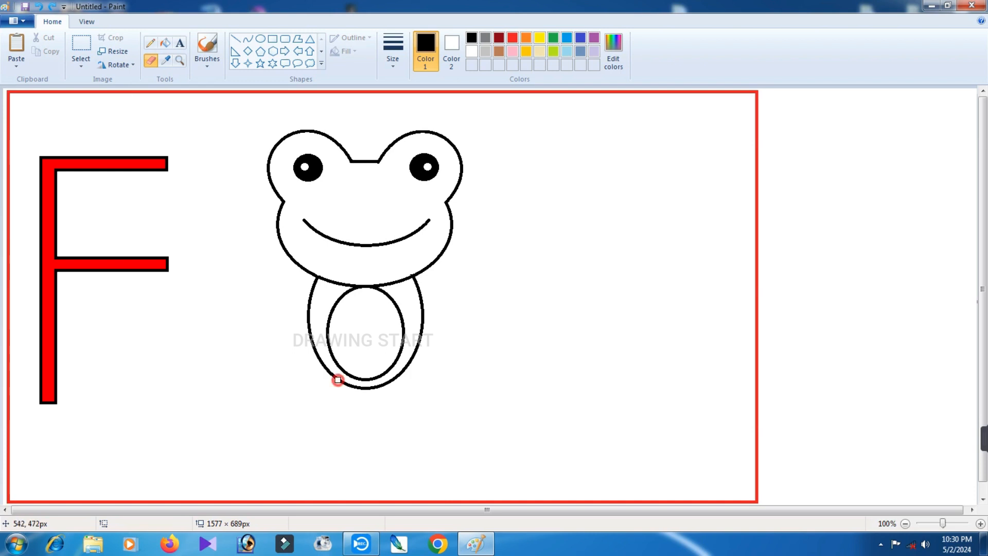
mouse_move(342, 382)
left_mouse_down()
mouse_move(396, 377)
mouse_move(373, 390)
left_mouse_up()
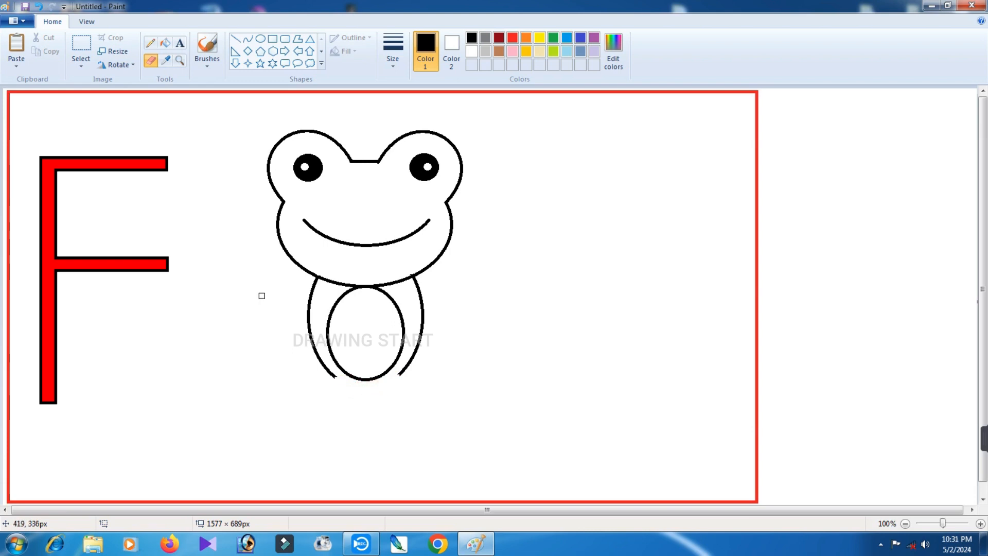
left_click(248, 39)
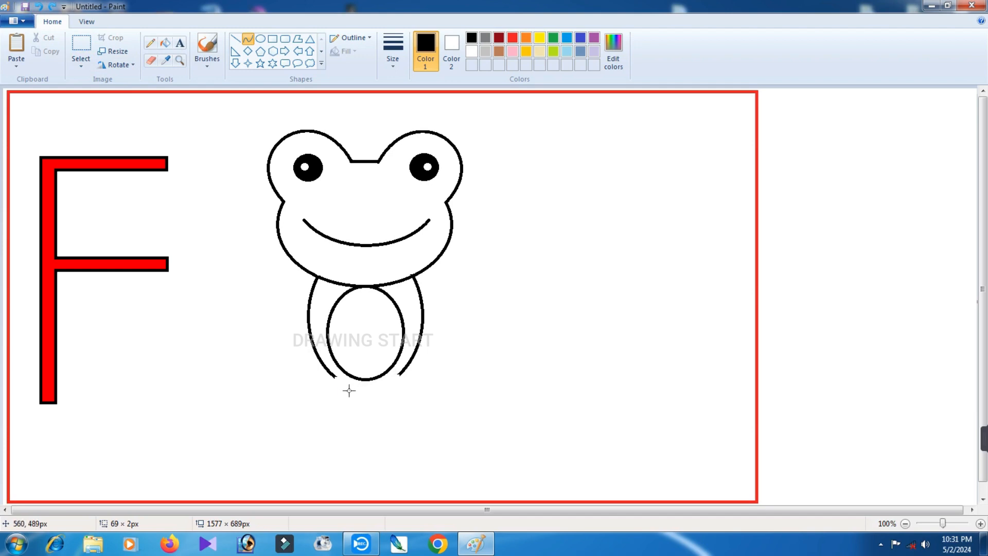
left_click_drag(349, 391, 383, 390)
left_click_drag(361, 392, 360, 396)
left_click(359, 395)
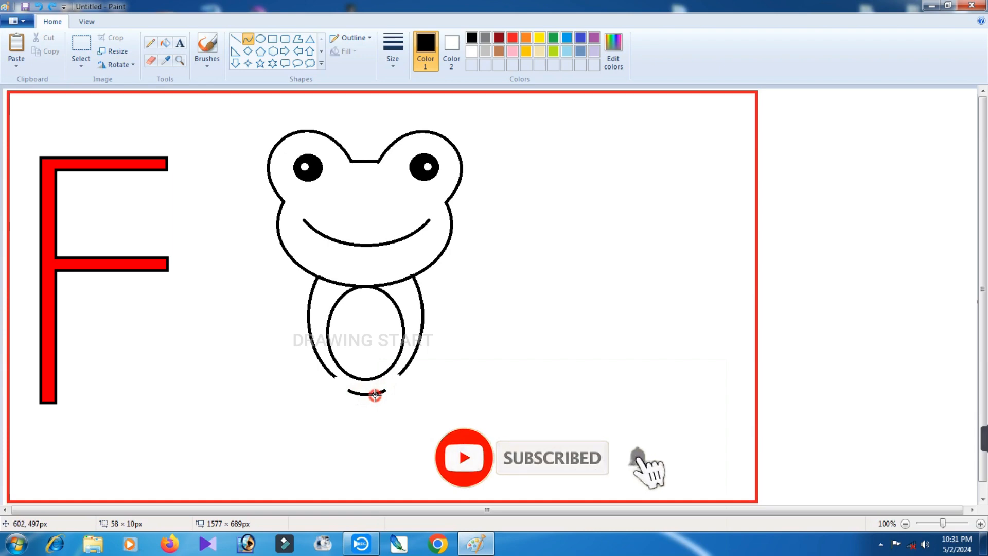
Draw a horizontal ground line just below the frog and connect both ends of the shallow curve to it with short inward-bent curves.
left_click(235, 38)
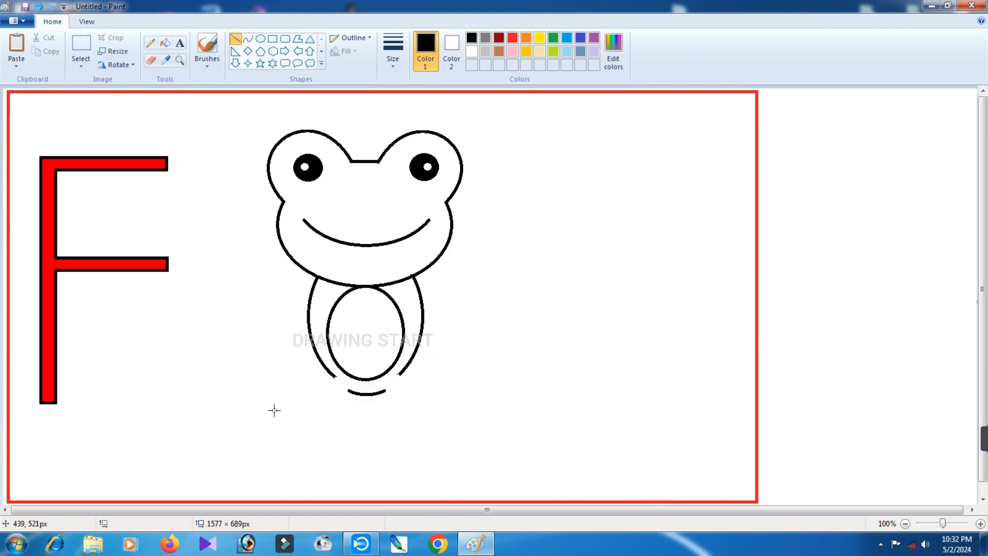
left_click_drag(255, 410, 494, 411)
mouse_move(391, 411)
left_mouse_down()
mouse_move(352, 395)
mouse_move(347, 403)
mouse_move(385, 393)
mouse_move(385, 403)
left_mouse_up()
left_click(530, 384)
left_click(248, 38)
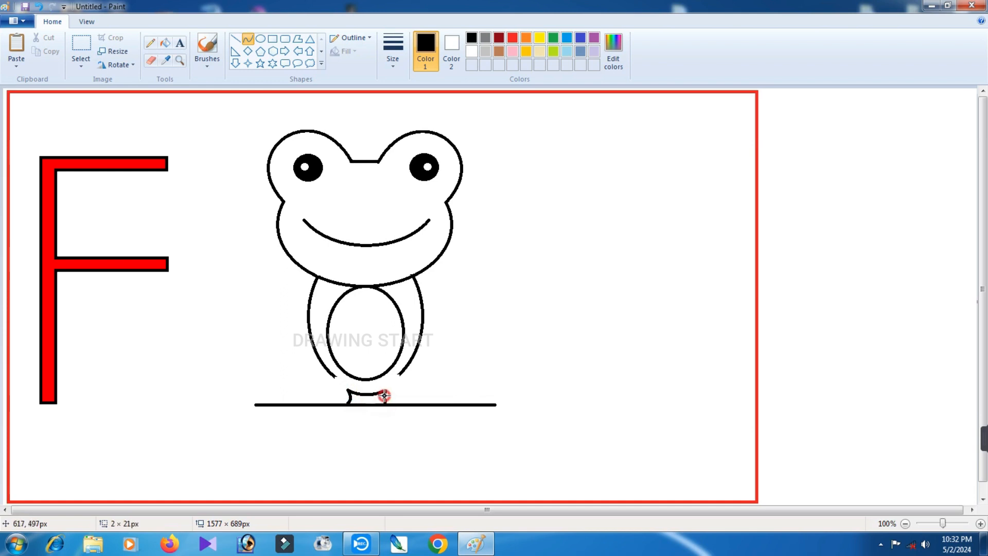
left_click_drag(382, 401, 383, 400)
Draw a front foot on each side with an outward-bulging curve from the lower end of the body side to the ground line.
left_click_drag(300, 404, 334, 376)
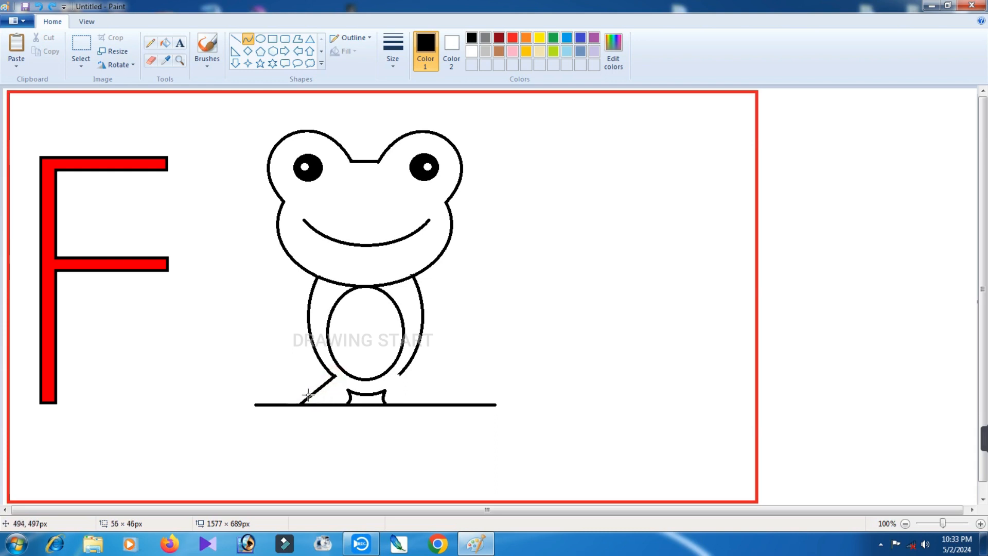
left_click_drag(306, 397, 316, 380)
left_click(404, 452)
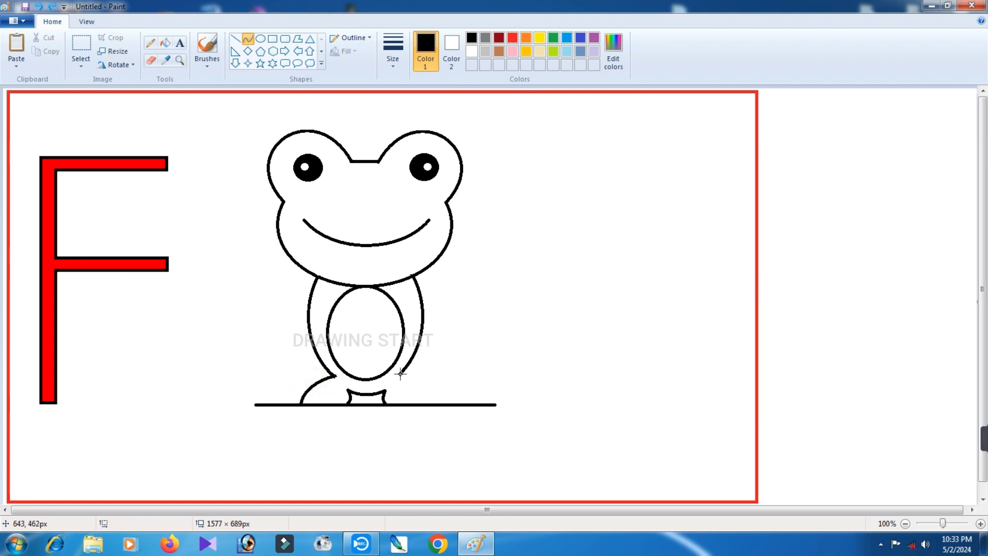
mouse_move(400, 373)
left_mouse_down()
mouse_move(438, 404)
mouse_move(410, 375)
mouse_move(436, 388)
left_mouse_up()
left_click(579, 386)
Draw a short arc rising from the ground line just outside each front foot for the hind feet.
mouse_move(281, 404)
left_mouse_down()
mouse_move(296, 384)
mouse_move(281, 394)
mouse_move(286, 388)
left_mouse_up()
left_click(364, 457)
left_click_drag(436, 380, 459, 404)
mouse_move(447, 392)
left_mouse_down()
mouse_move(446, 381)
mouse_move(452, 393)
left_mouse_up()
left_click(553, 398)
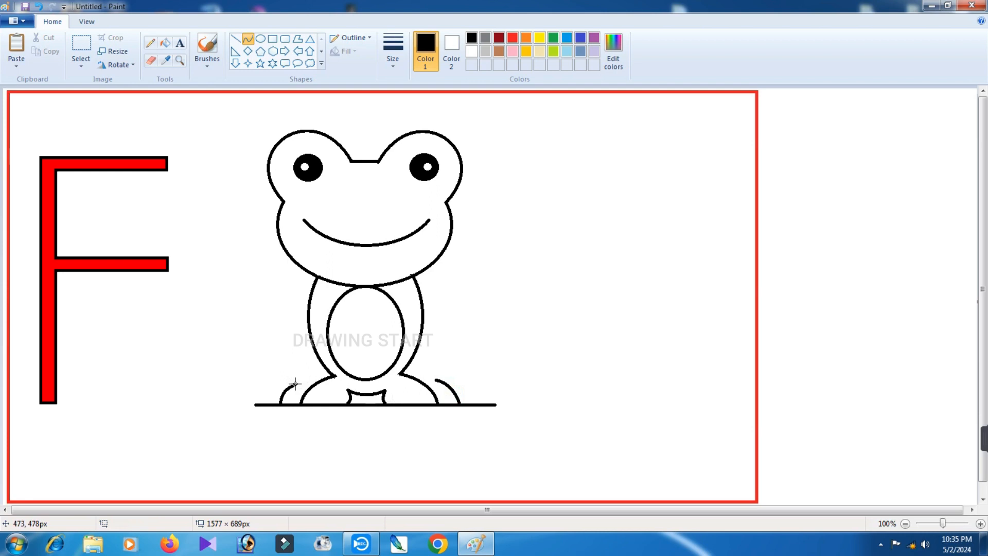
Draw the left hind leg with curves running from the outer foot arc up, around the knee and back to the body side.
left_click_drag(296, 384, 234, 364)
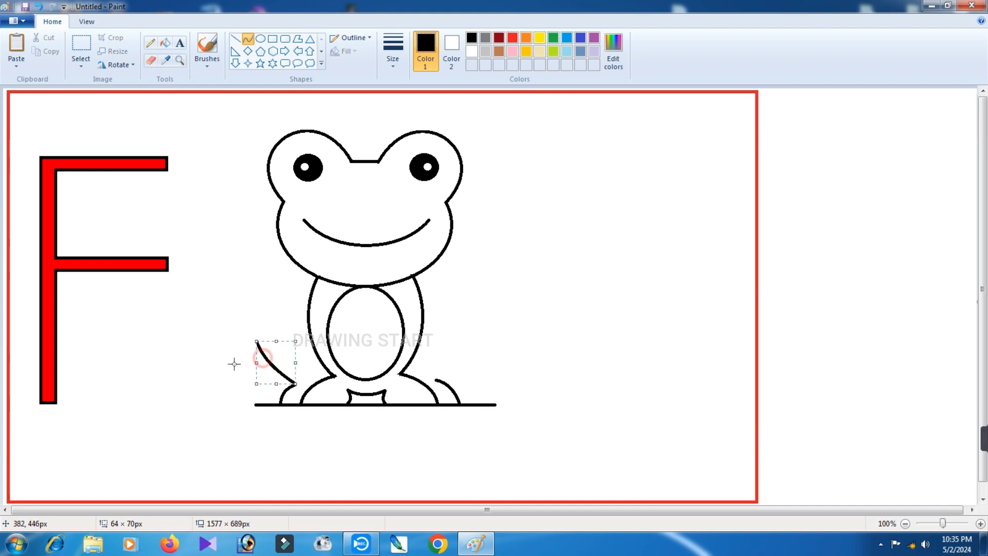
left_click(232, 362)
mouse_move(273, 311)
left_mouse_down()
mouse_move(309, 330)
mouse_move(271, 318)
mouse_move(275, 312)
mouse_move(258, 333)
mouse_move(247, 322)
mouse_move(265, 310)
left_mouse_up()
left_click(234, 297)
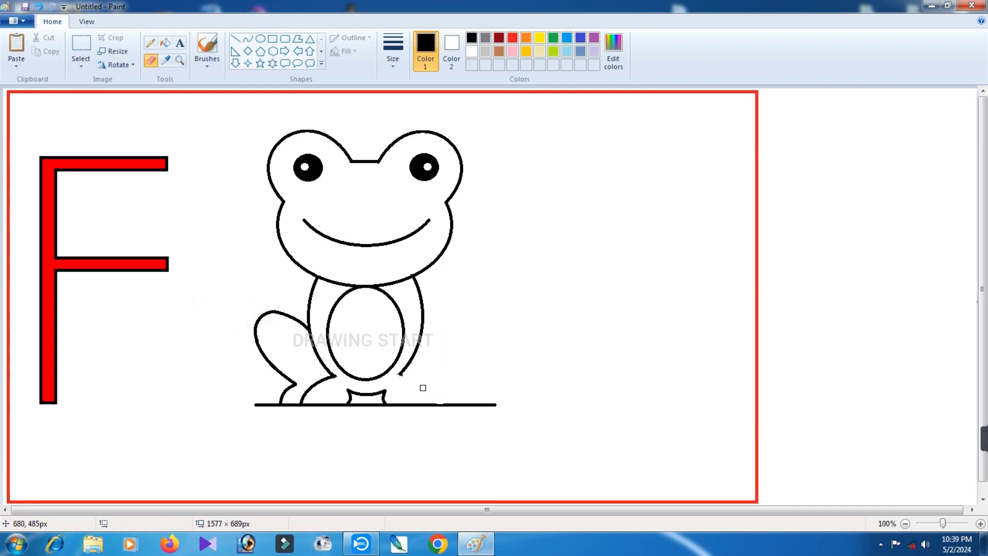
Copy the area containing the left hind leg and foot and paste it in the empty space to the right of the frog.
left_click(81, 47)
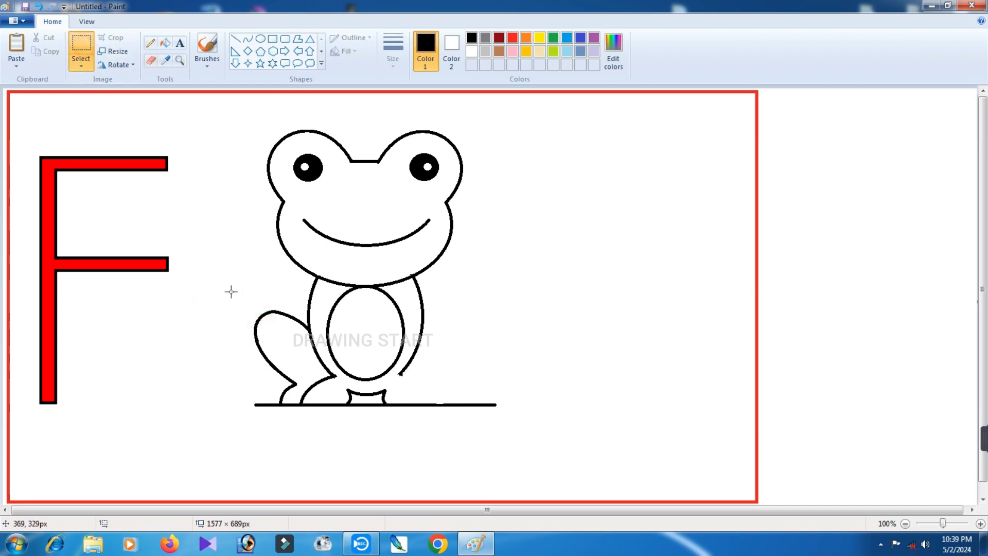
left_click_drag(311, 298, 241, 461)
right_click(274, 364)
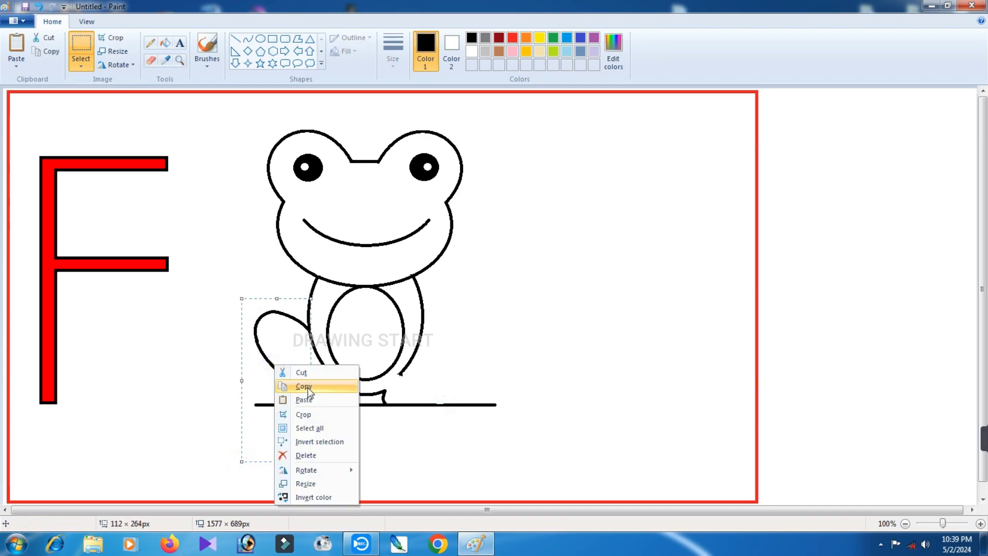
left_click(308, 388)
right_click(551, 317)
left_click(589, 355)
left_click_drag(53, 147, 558, 353)
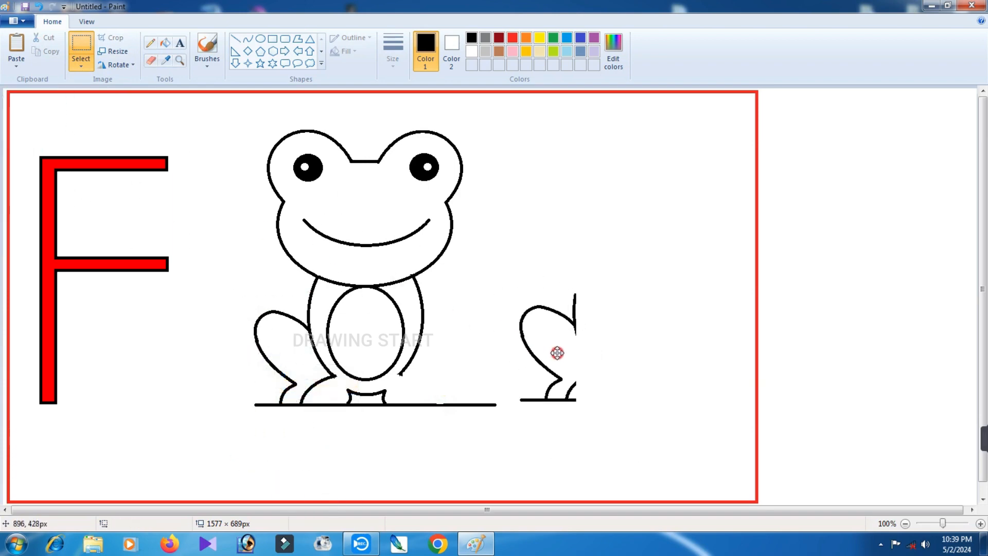
Flip the pasted leg horizontally and place it against the body's right side, with its foot on the ground line.
right_click(554, 347)
mouse_move(592, 453)
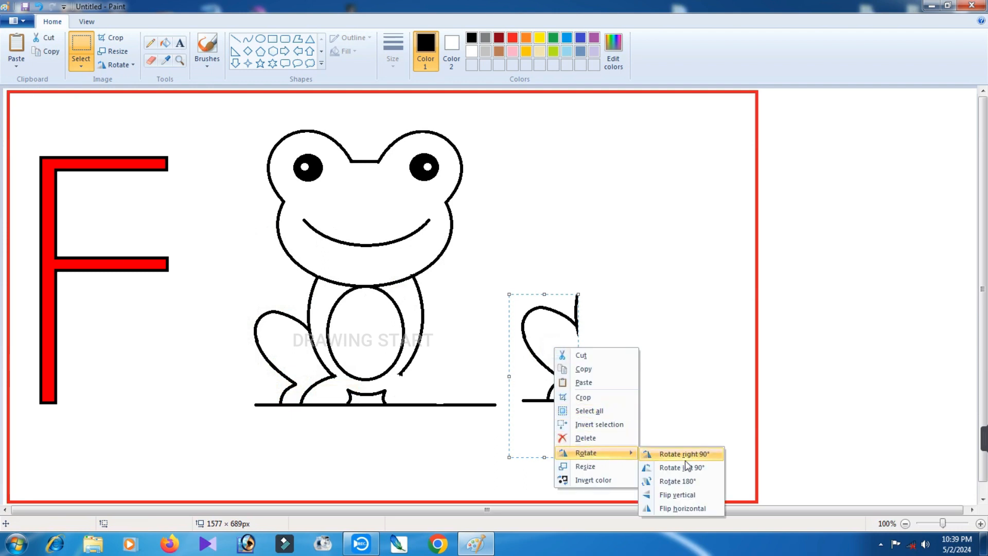
left_click(675, 508)
left_click_drag(534, 346, 445, 345)
key("Down")
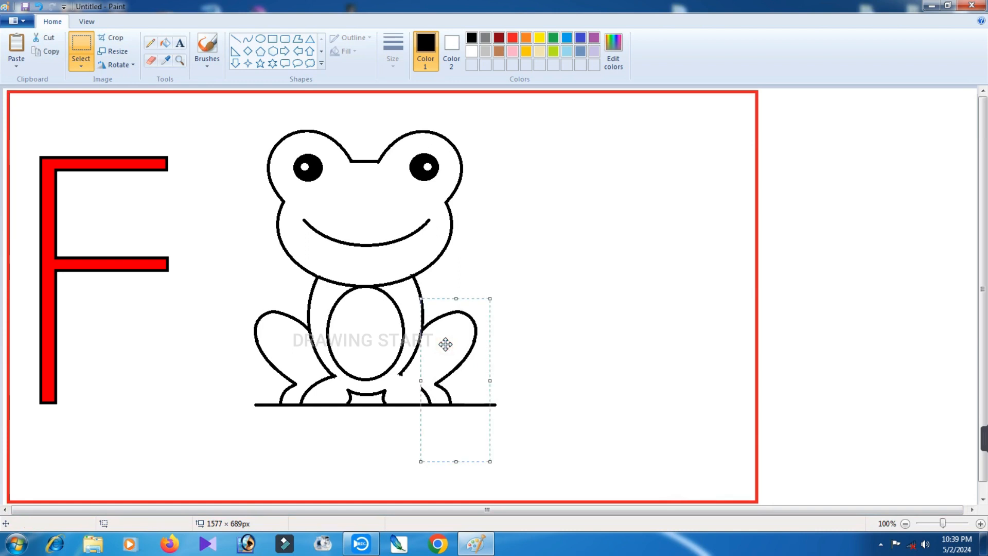
left_click(604, 359)
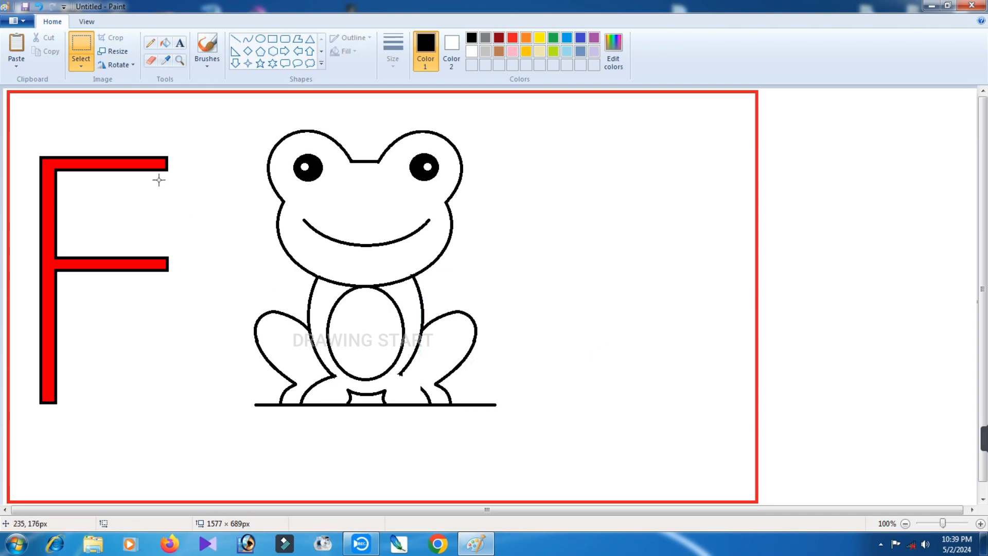
Draw a slightly bulging curve about 36 × 26 px joining the lower end of the right body side to the pasted foot.
left_click(248, 39)
left_click_drag(399, 376, 421, 390)
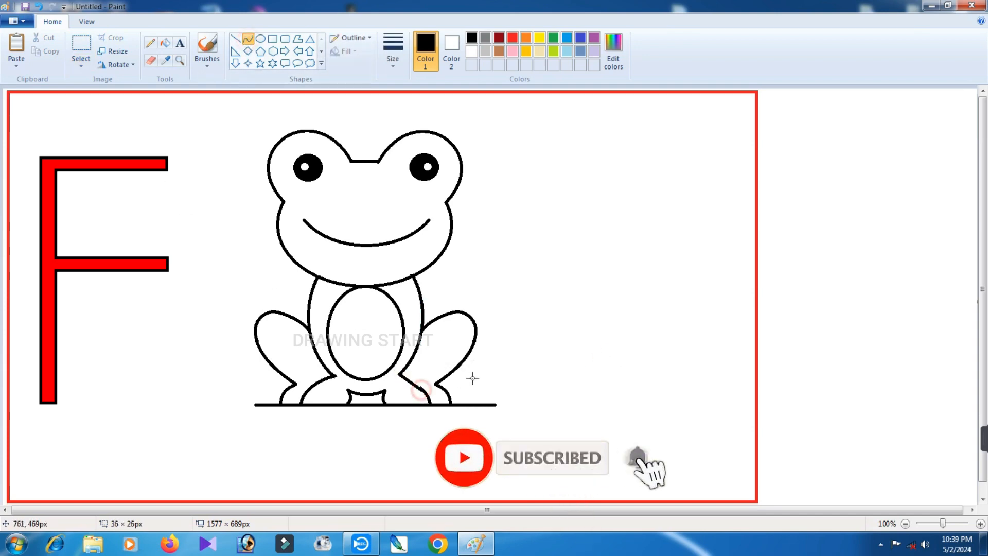
left_click(419, 385)
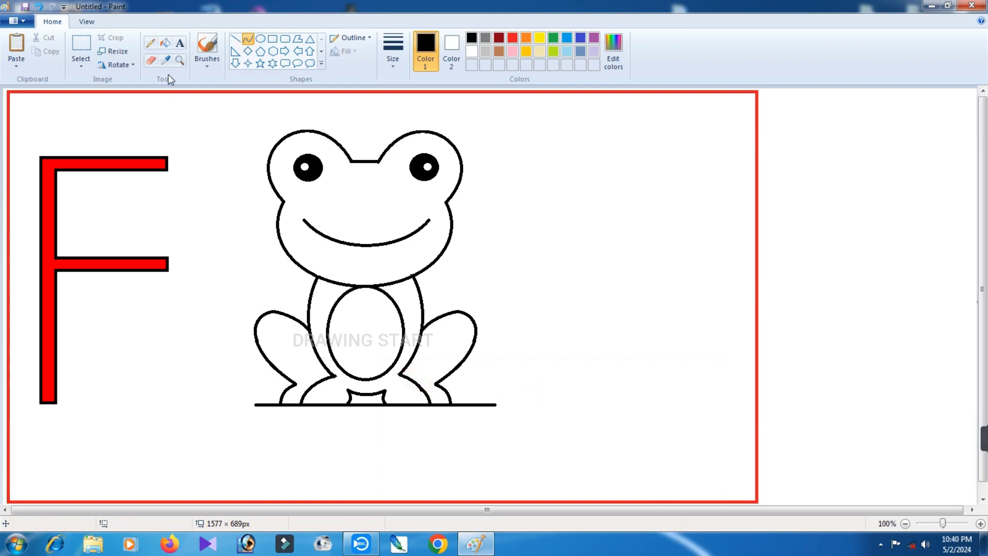
Erase the ground line where it extends beyond both outer feet and across the gap between the front feet.
left_click(151, 60)
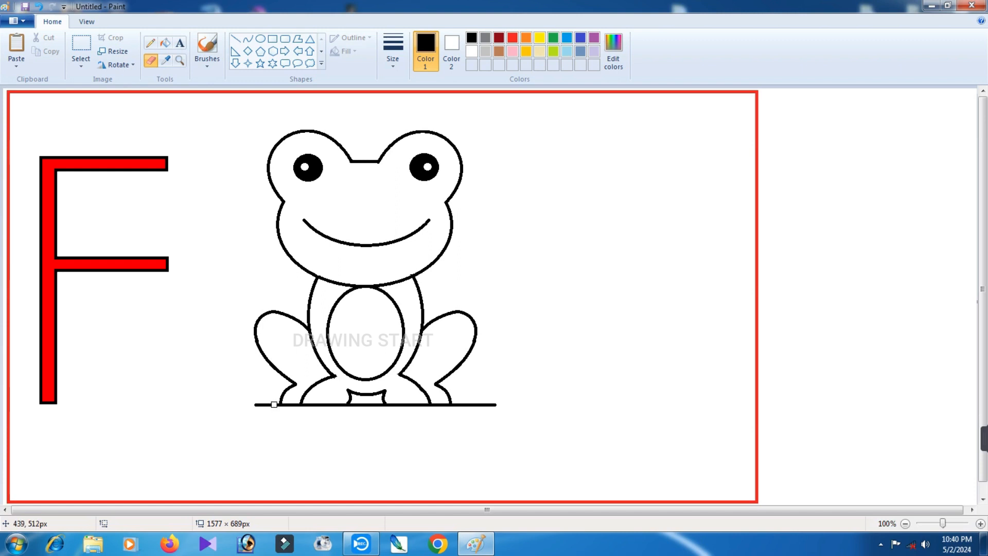
mouse_move(276, 406)
left_mouse_down()
mouse_move(249, 403)
mouse_move(257, 404)
left_mouse_up()
left_click_drag(465, 405, 501, 403)
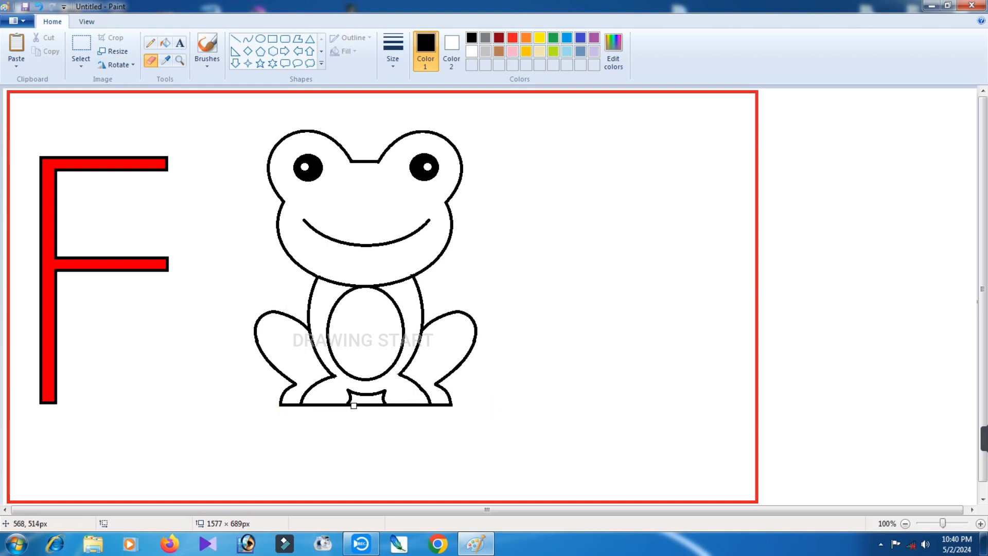
left_click_drag(352, 406, 370, 406)
Draw a second, deeper curve about 201 px wide between the smile's two ends to form an open mouth.
left_click(247, 38)
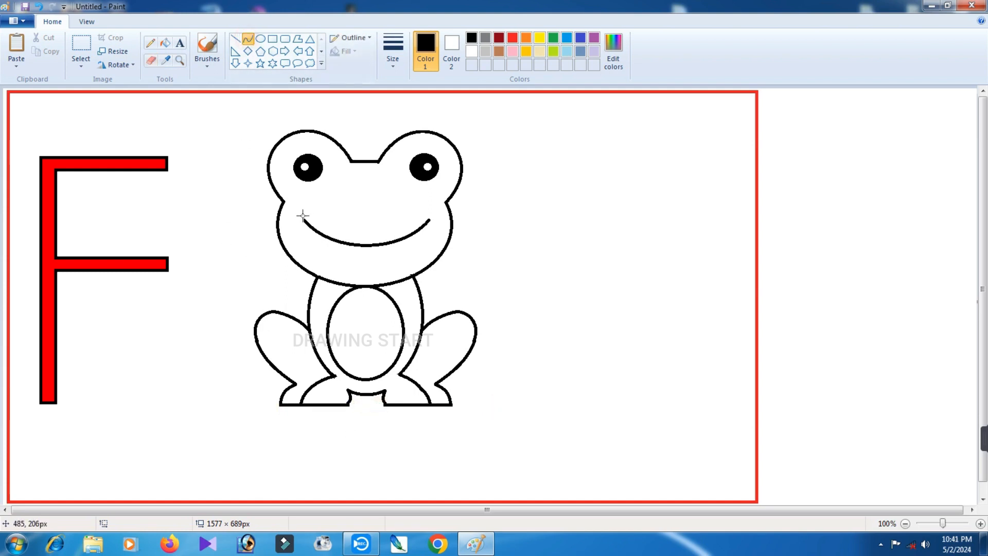
left_click_drag(305, 220, 429, 220)
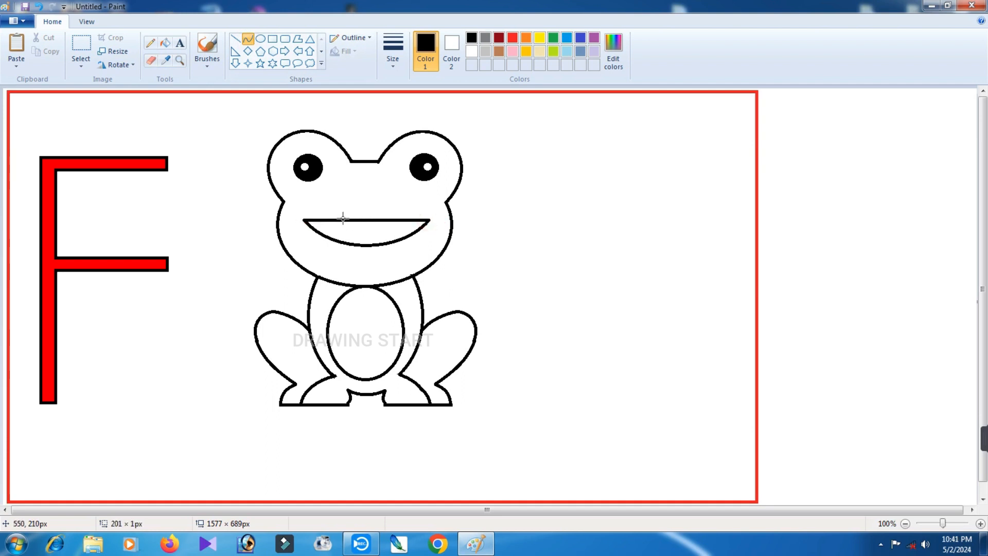
left_click_drag(342, 218, 386, 279)
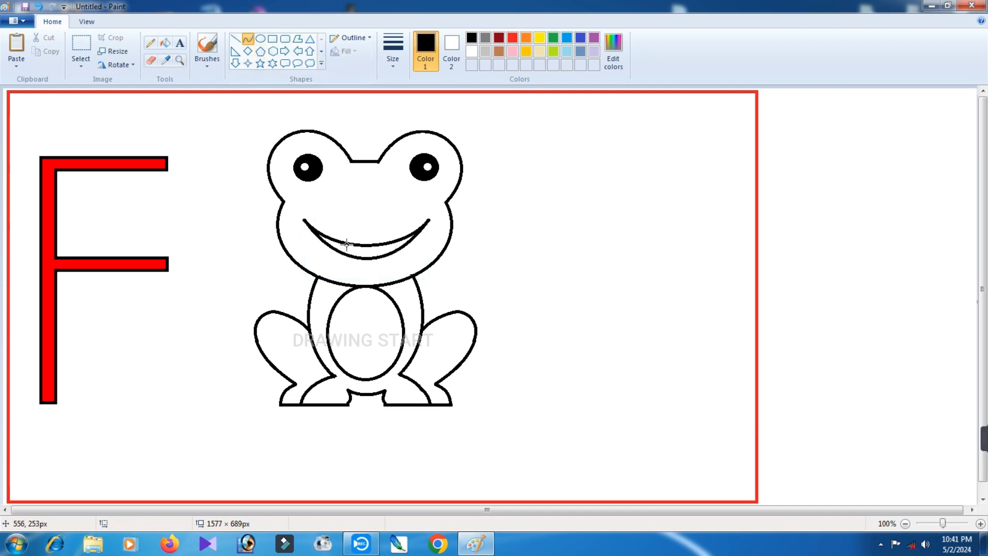
Draw a U-shaped tongue about 58 px wide hanging from the middle of the upper lip and erase the lower lip line inside it.
left_click_drag(346, 243, 377, 299)
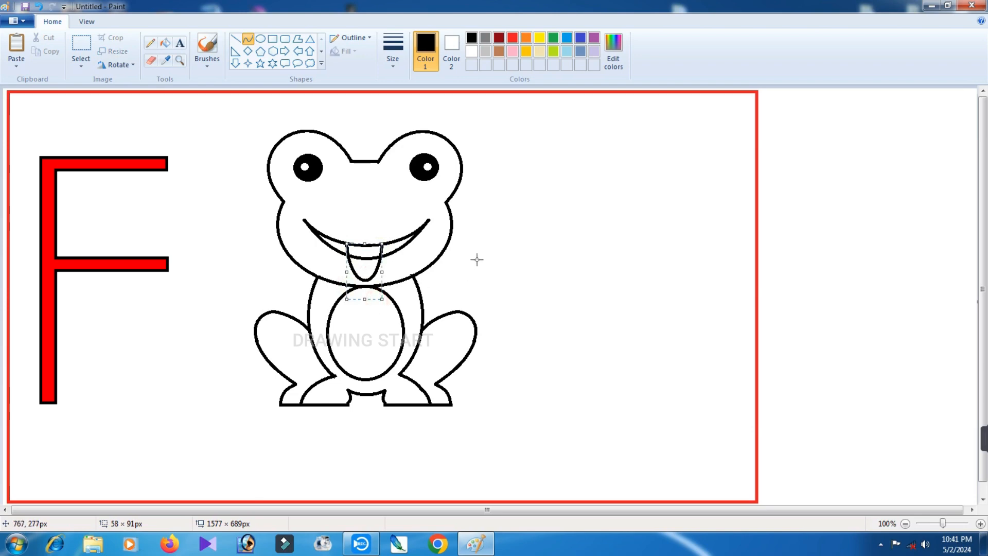
left_click(507, 251)
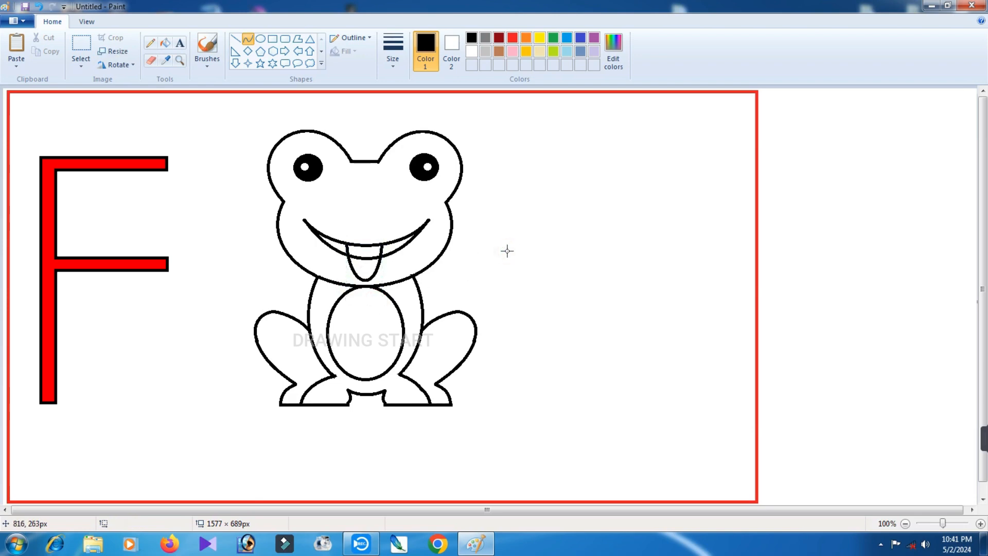
left_click(151, 60)
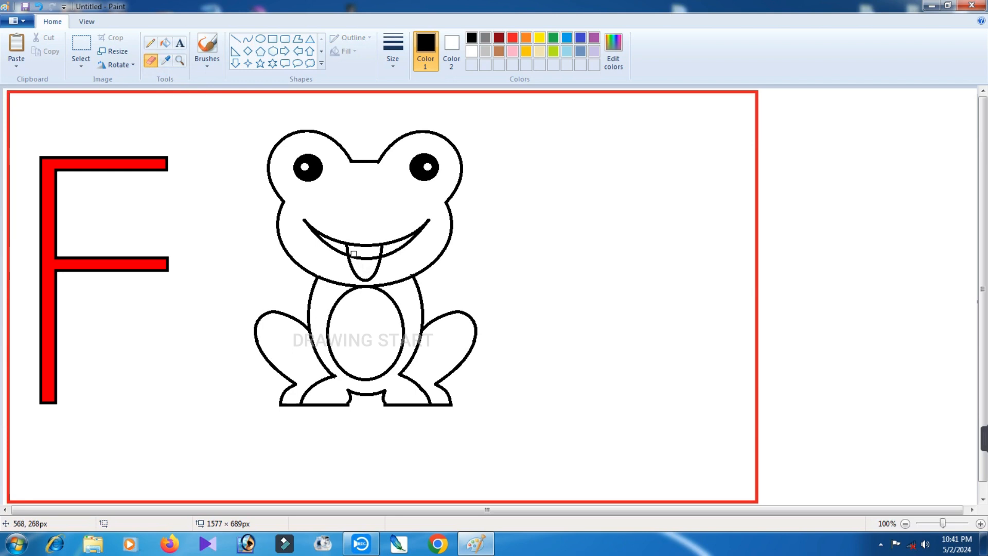
left_click_drag(353, 255, 372, 256)
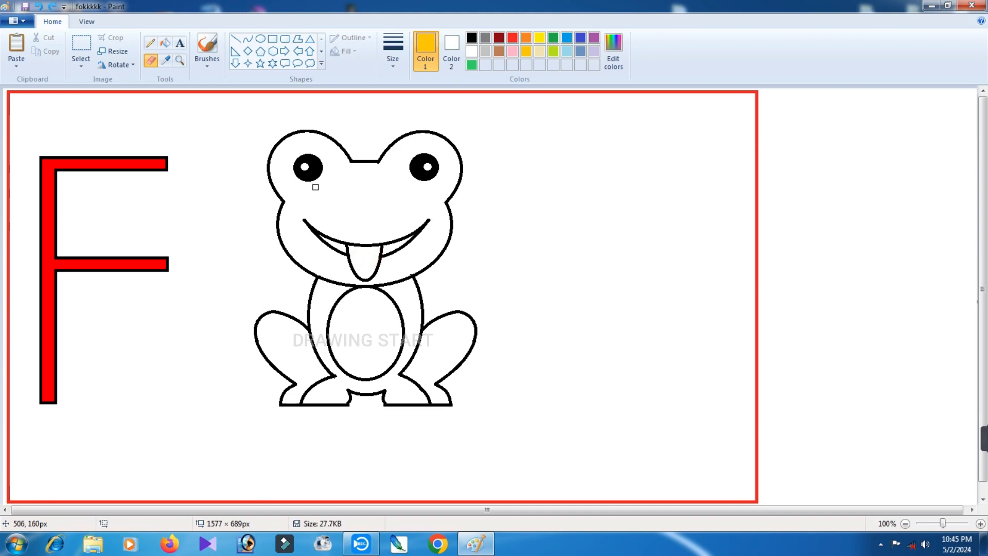
Erase both round black eyes from the frog's head.
mouse_move(308, 185)
left_mouse_down()
mouse_move(289, 149)
mouse_move(309, 177)
mouse_move(306, 159)
mouse_move(319, 155)
mouse_move(314, 174)
left_mouse_up()
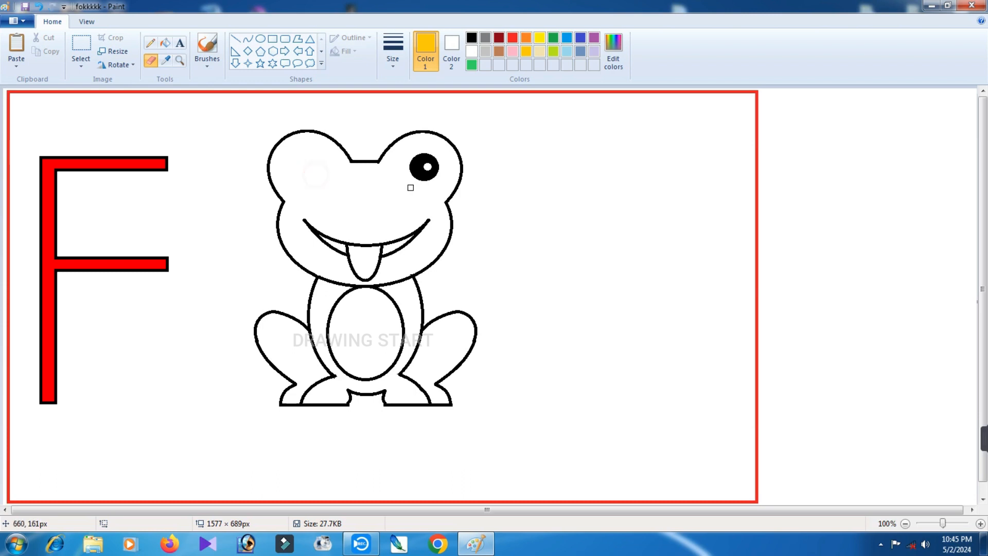
mouse_move(413, 169)
left_mouse_down()
mouse_move(414, 150)
mouse_move(421, 175)
mouse_move(431, 177)
mouse_move(434, 162)
mouse_move(418, 151)
mouse_move(426, 166)
mouse_move(432, 160)
mouse_move(428, 174)
mouse_move(433, 152)
mouse_move(436, 167)
left_mouse_up()
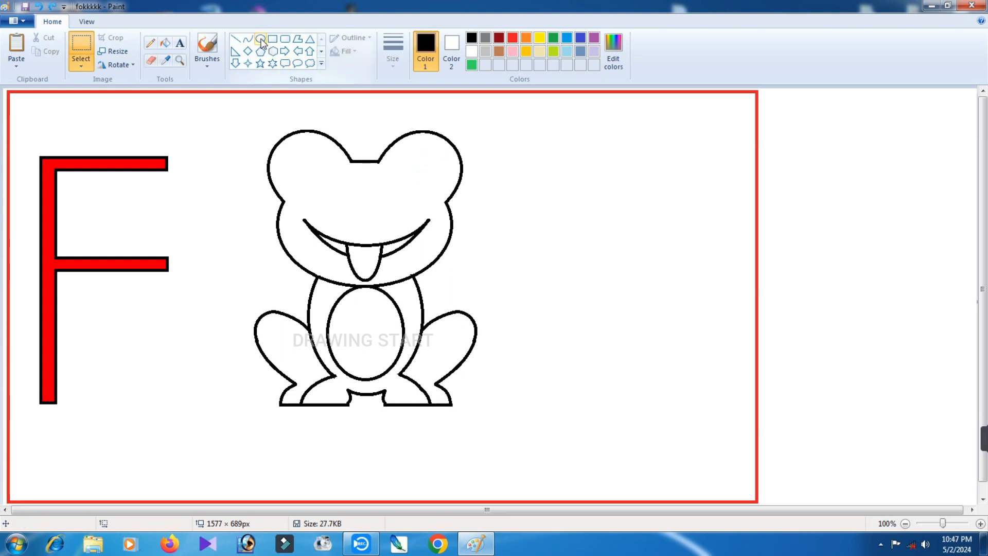
In the empty space beside the frog, draw a black oval with a smaller oval of about 21 × 26 px inside and a tiny oval next to them.
left_click(261, 38)
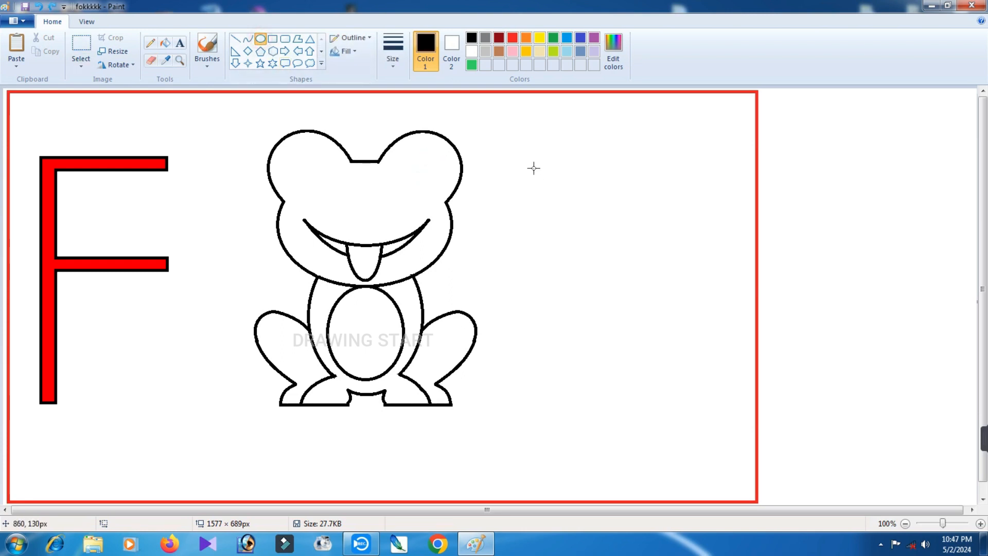
left_click_drag(532, 164, 559, 195)
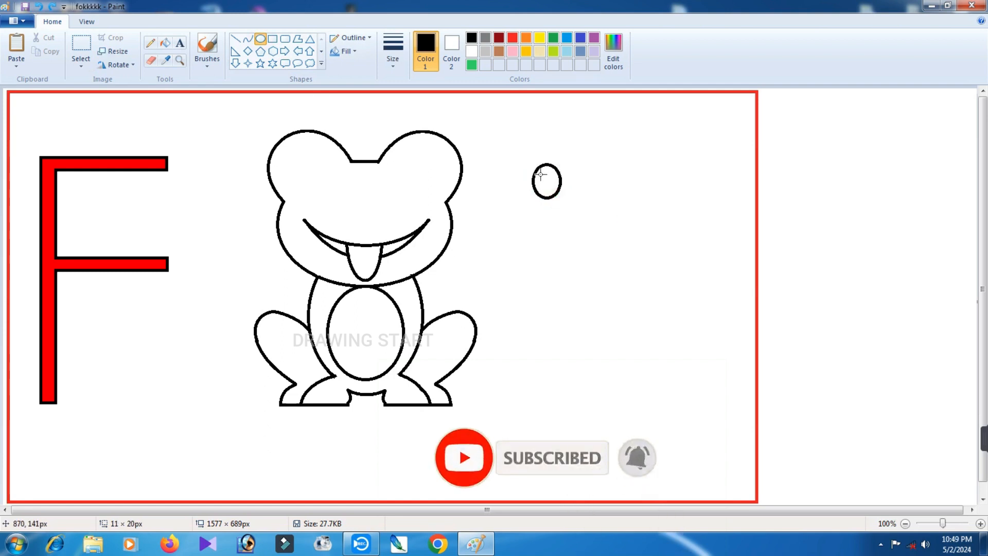
left_click_drag(542, 176, 553, 190)
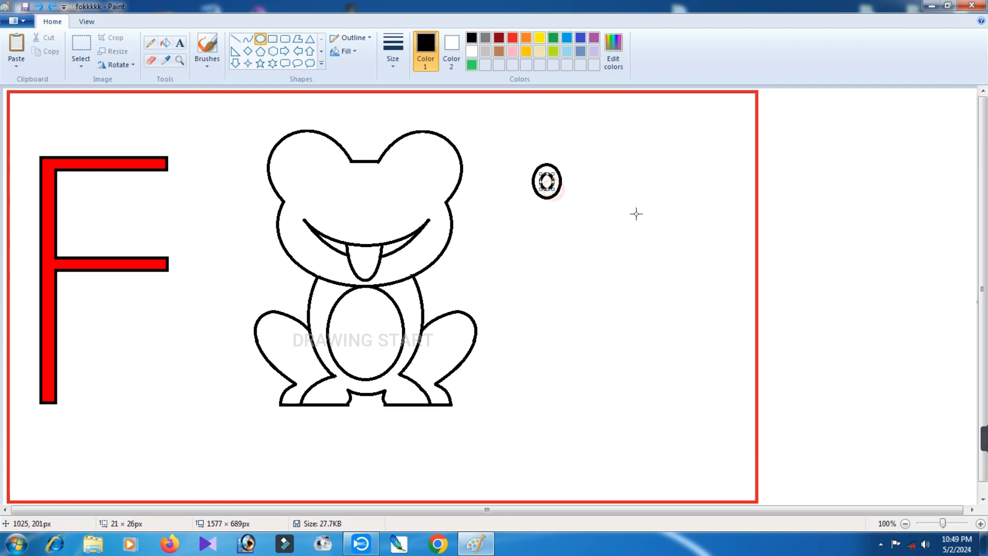
left_click(602, 214)
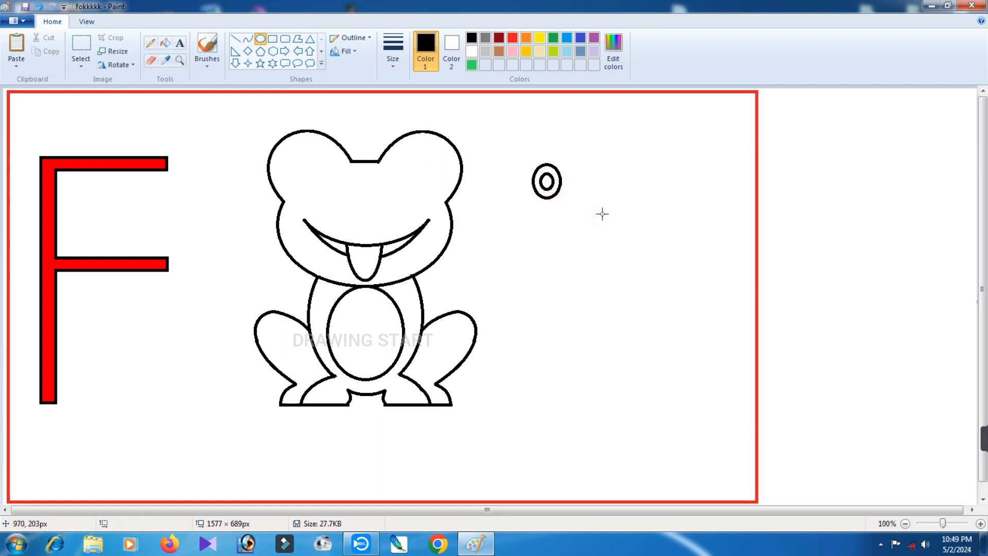
left_click_drag(578, 194, 581, 198)
left_click(603, 213)
Cut the tiny oval, paste it and place it inside the inner oval of the new eye.
left_click(81, 45)
left_click_drag(567, 185, 596, 218)
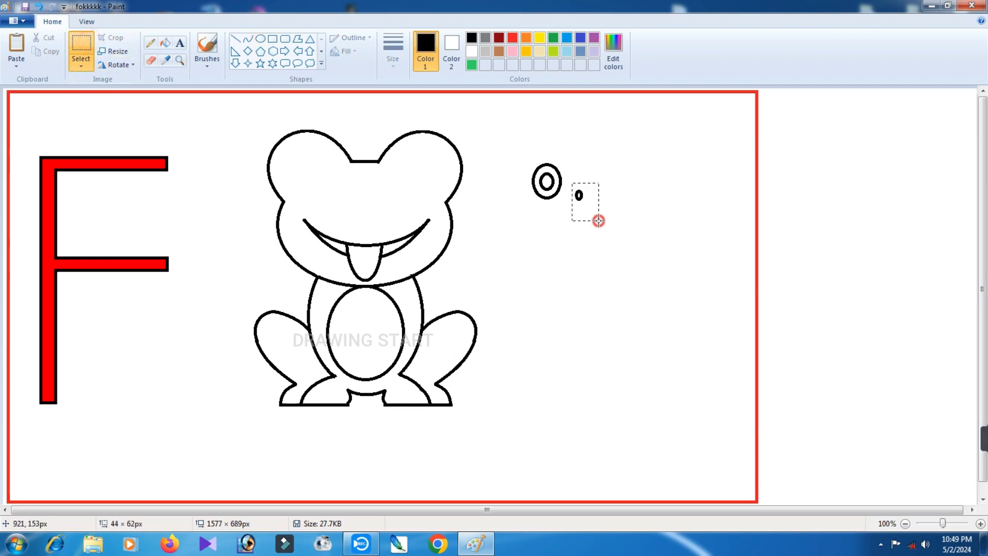
right_click(587, 198)
left_click(600, 209)
right_click(607, 191)
left_click(636, 227)
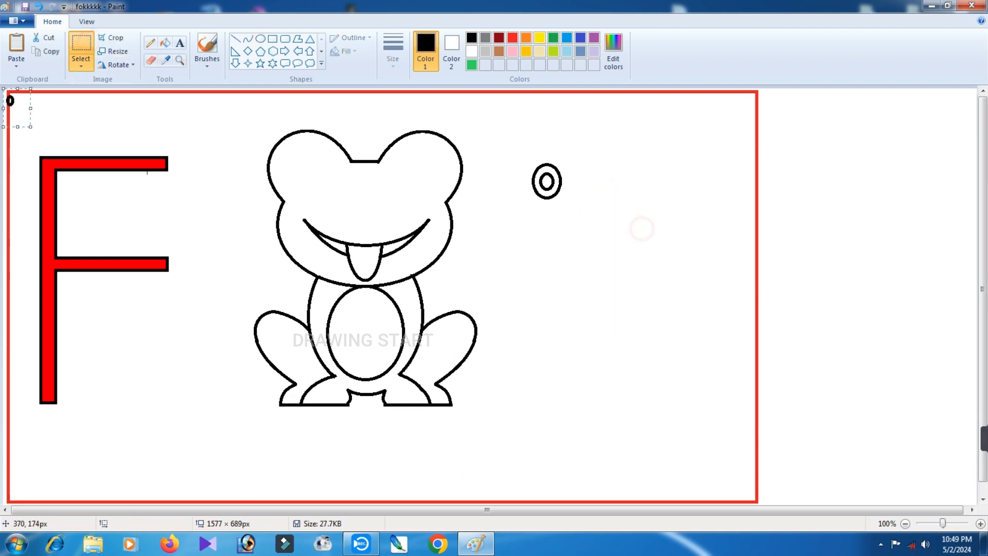
left_click_drag(25, 124, 557, 195)
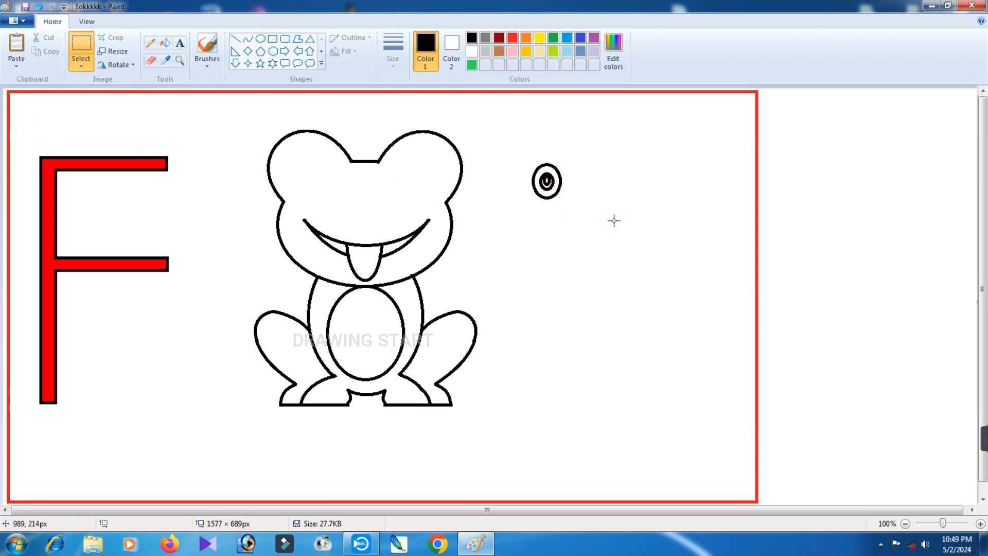
Cut the finished eye from the empty space, paste it and place it in the left bulge of the frog's head.
left_click_drag(508, 135, 597, 227)
right_click(573, 183)
left_click(621, 200)
right_click(551, 177)
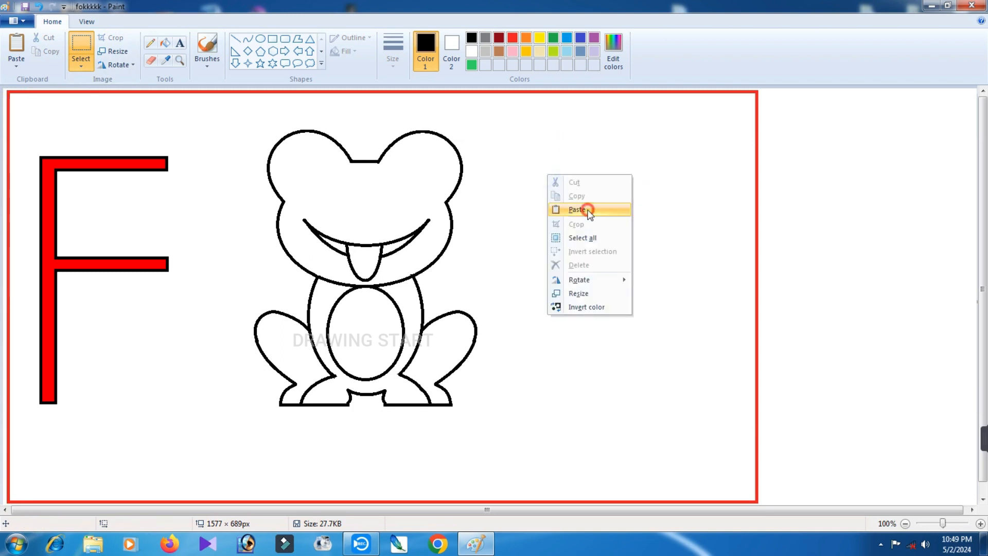
left_click(587, 209)
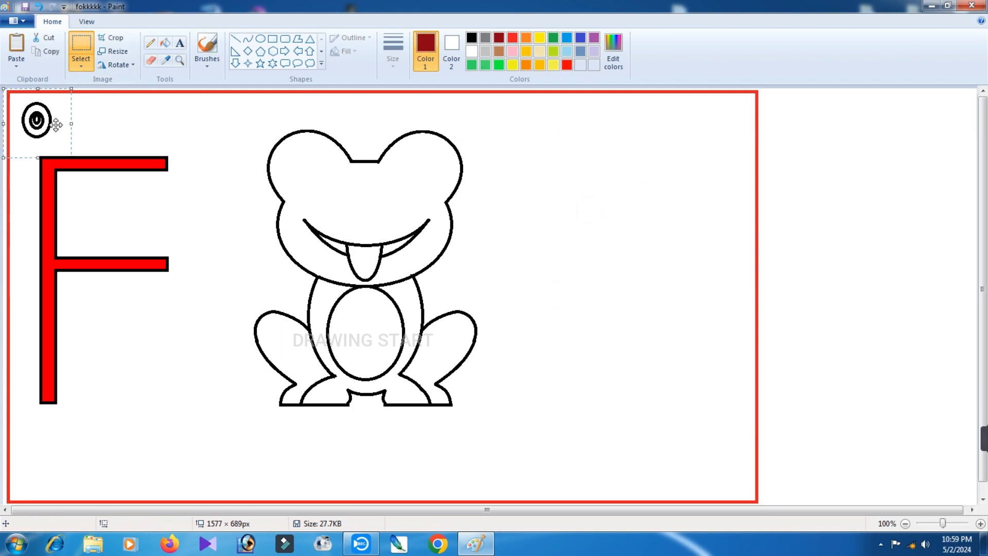
left_click_drag(54, 125, 326, 177)
Paste a second copy of the eye and place it in the right bulge of the frog's head.
right_click(558, 207)
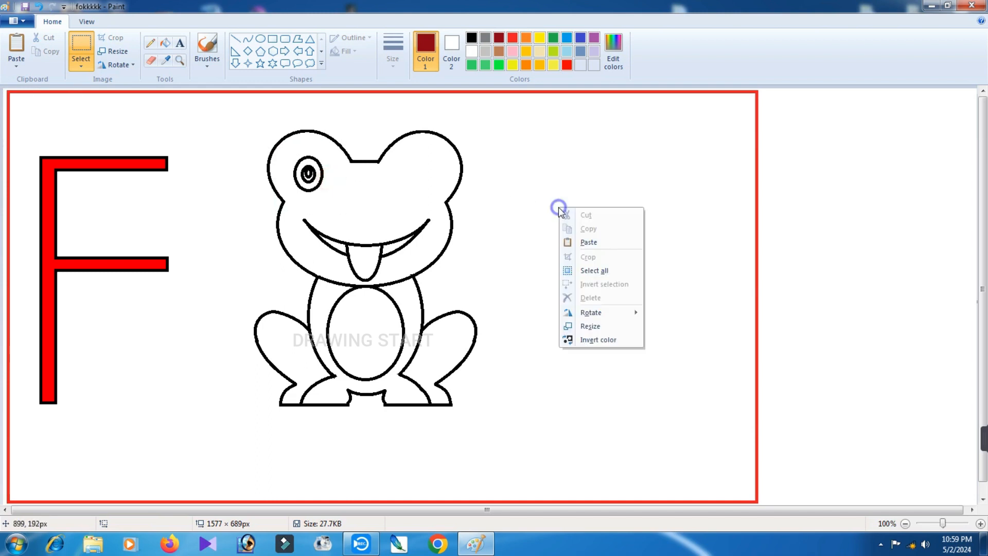
left_click(604, 237)
left_click_drag(62, 121, 431, 173)
left_click(539, 198)
Fill the frog's head, body and both hind legs with bright green, leaving the belly, mouth and eyes white.
left_click(499, 64)
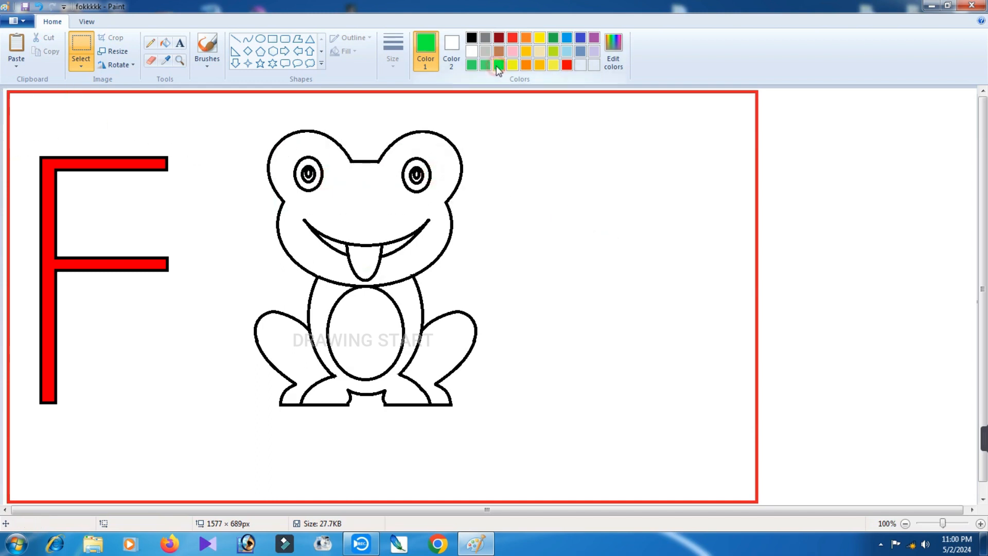
left_click(164, 42)
left_click(376, 200)
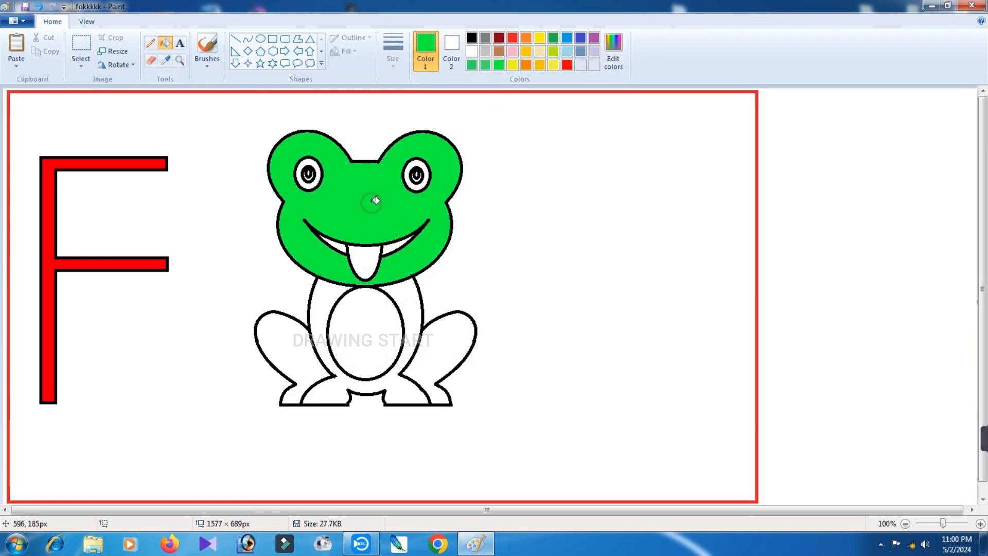
left_click(334, 297)
left_click(298, 355)
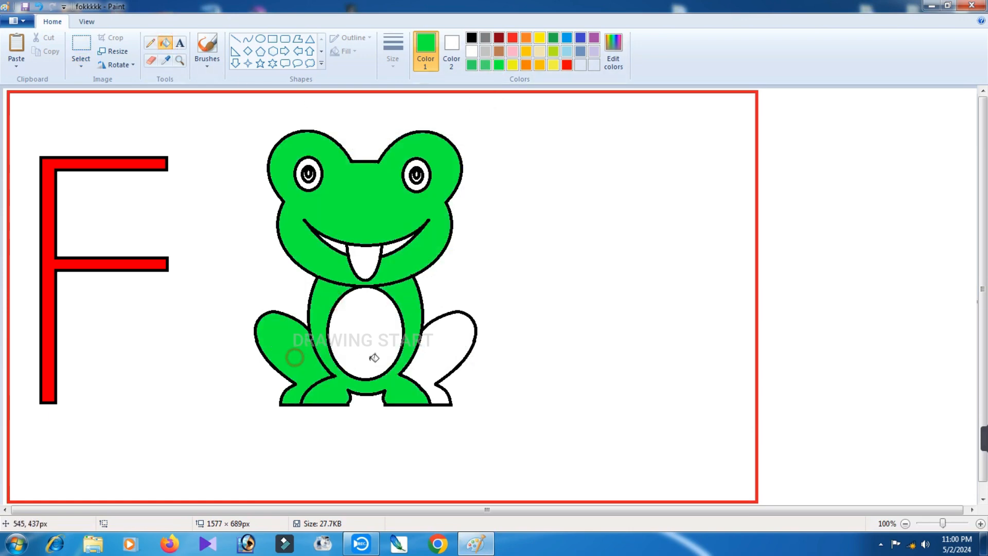
left_click(446, 355)
Fill the tongue with red and the belly oval with yellow.
left_click(567, 65)
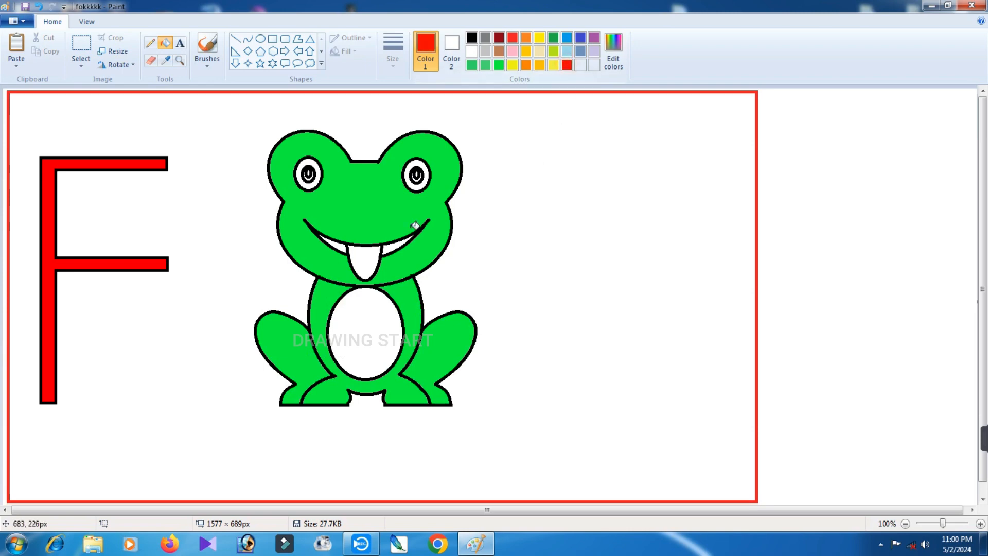
left_click(373, 251)
left_click(539, 38)
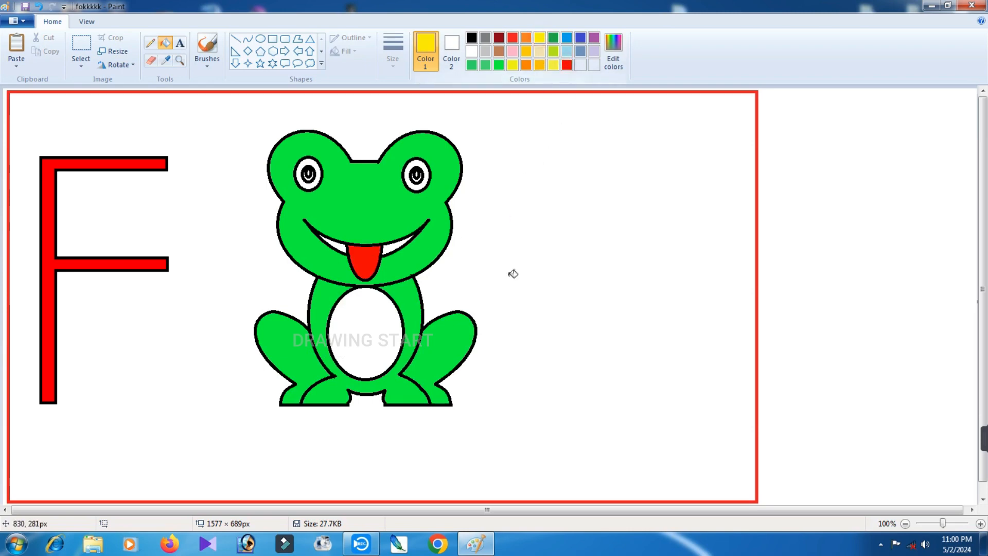
left_click(368, 317)
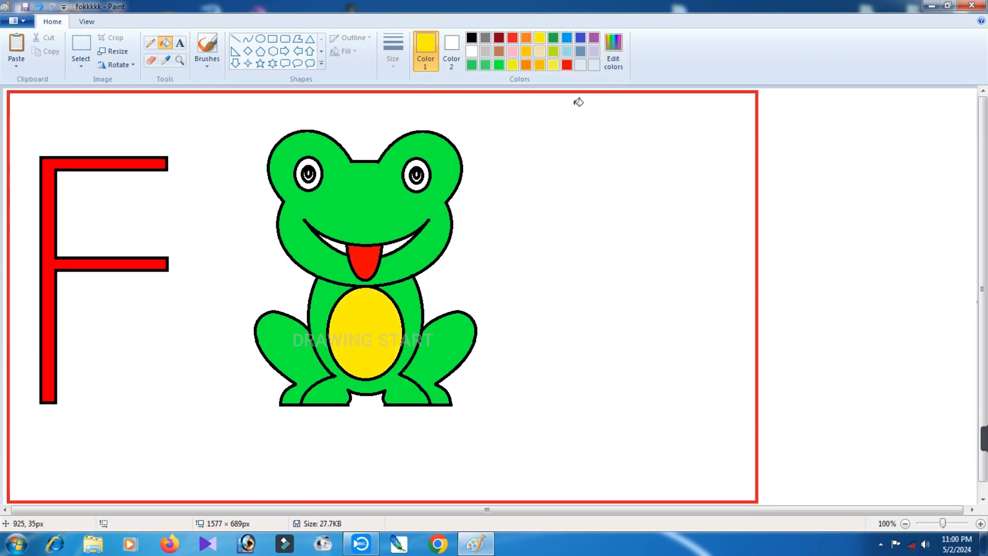
Fill the outer rings of both eyes with red and the white gaps around the small centre ovals with black.
left_click(567, 64)
left_click(307, 163)
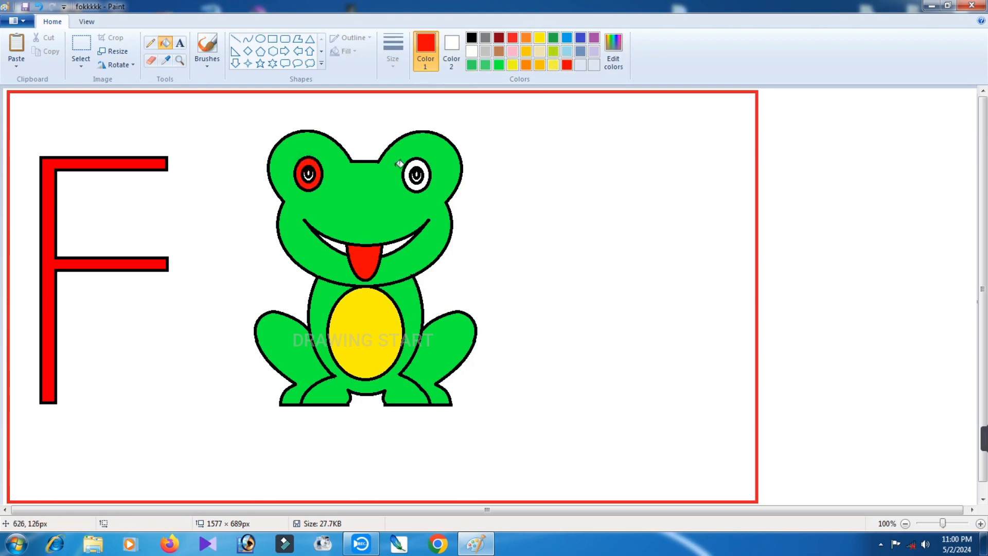
left_click(422, 161)
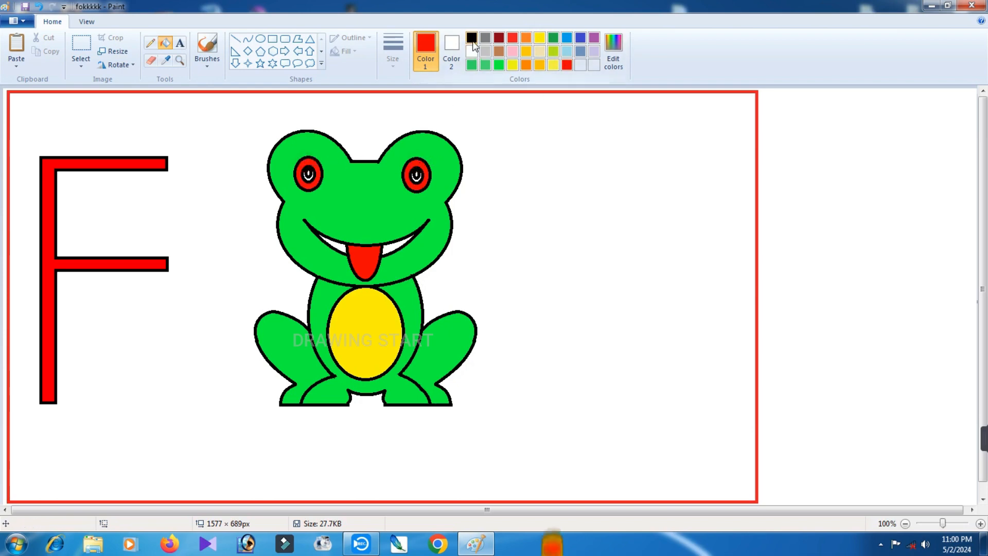
left_click(472, 39)
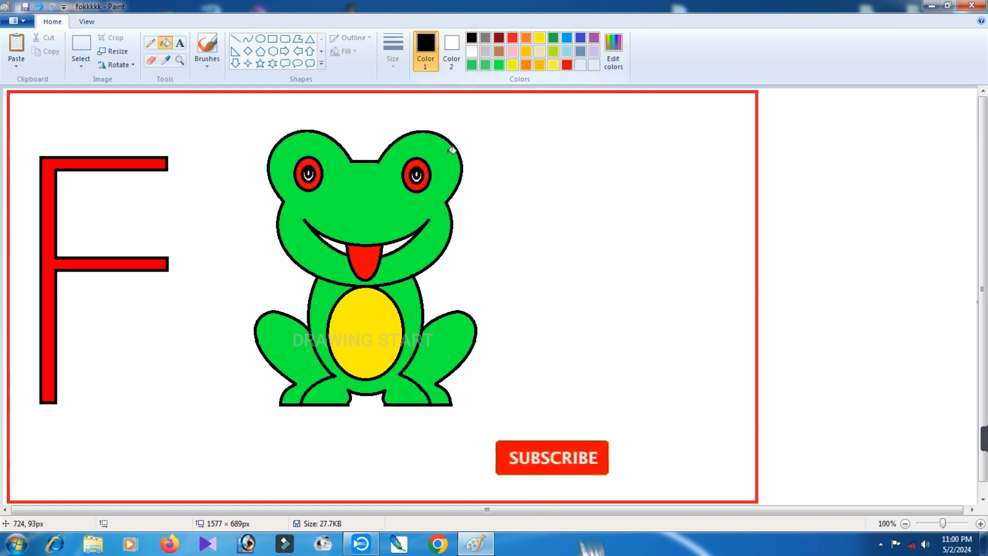
left_click(418, 176)
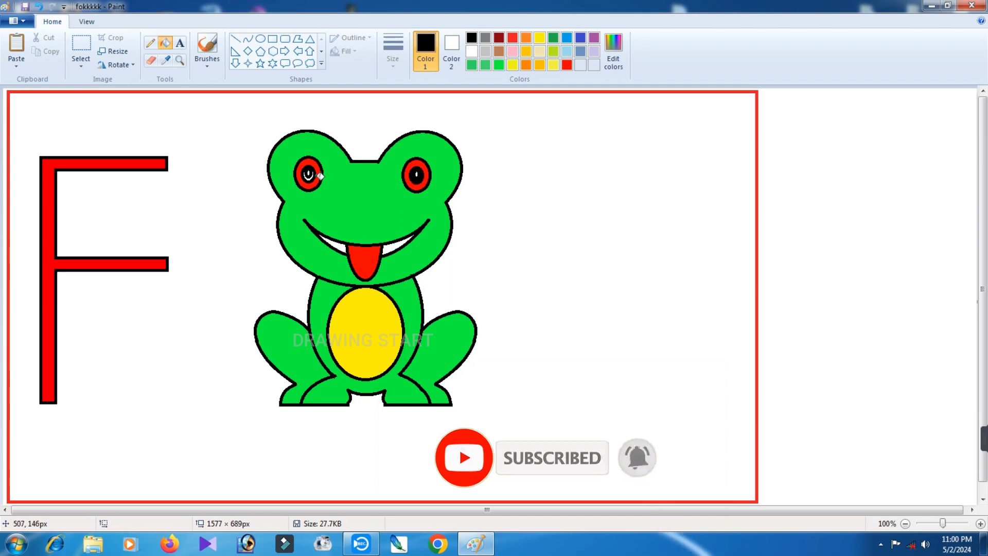
Choose another line thickness and draw a straight black vertical line about 15 px long down the middle of the tongue.
left_click(248, 39)
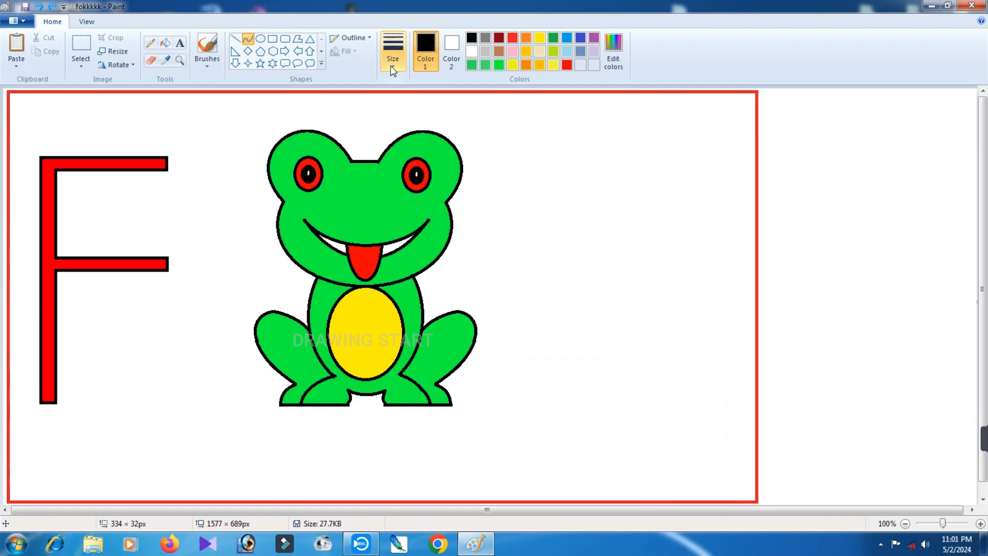
left_click(393, 56)
left_click(412, 111)
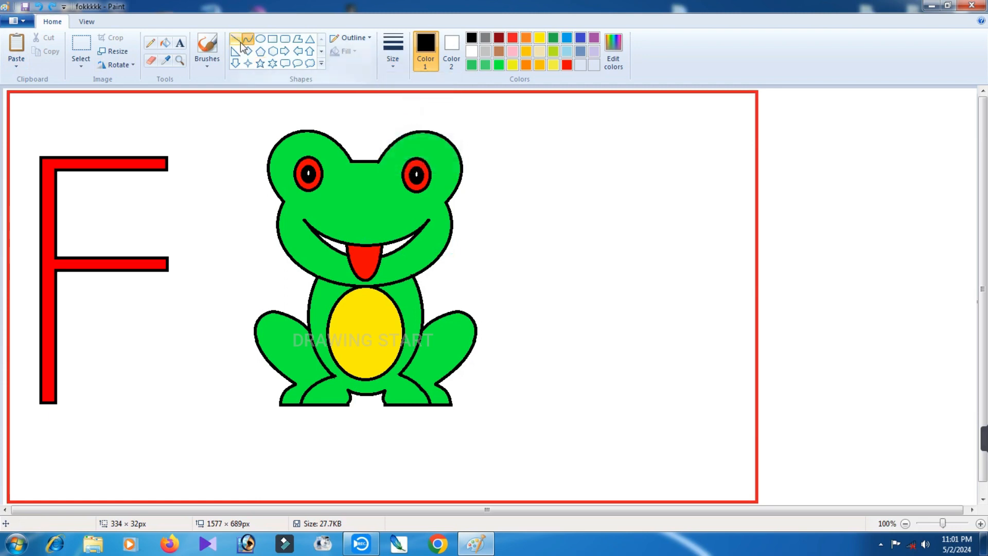
left_click(236, 38)
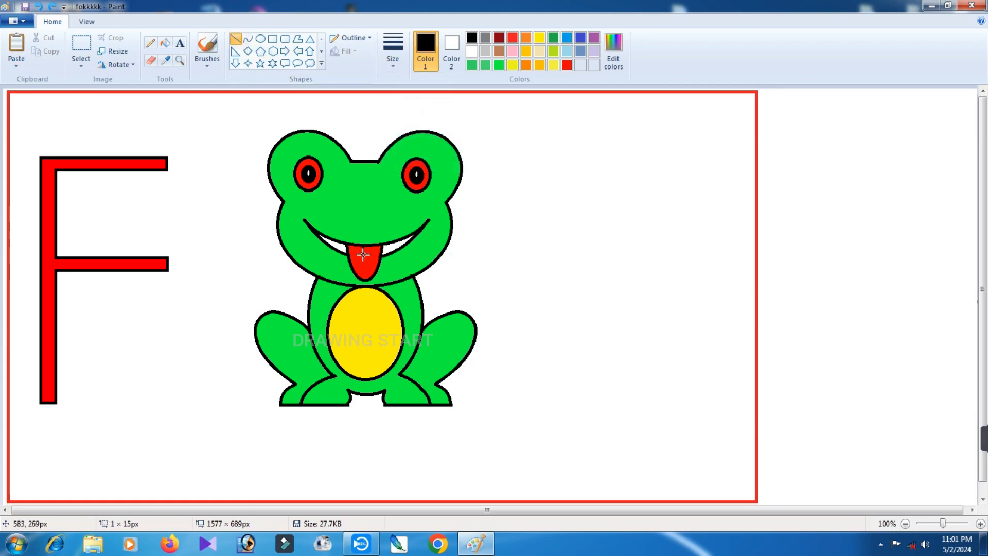